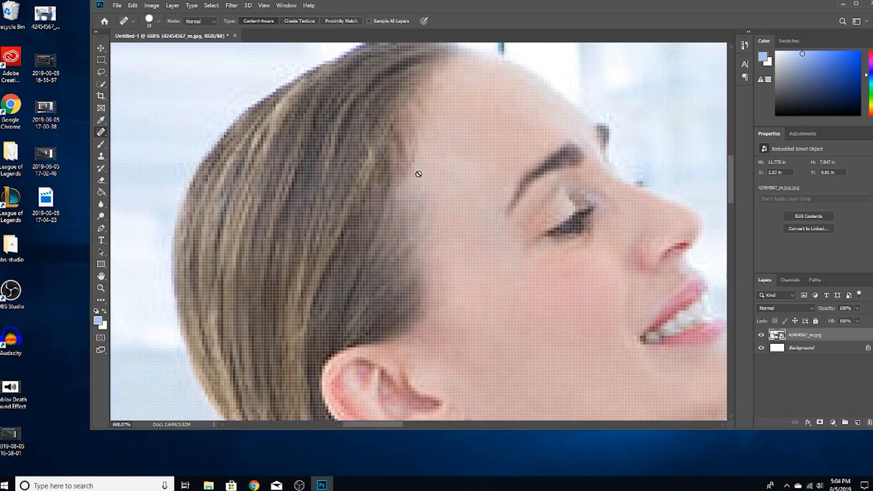
# Rasterize the office photo layer and retouch the back edge of the woman's hair with the Spot Healing Brush.
pyautogui.click(473, 172)
pyautogui.scroll(-5, 485, 194)
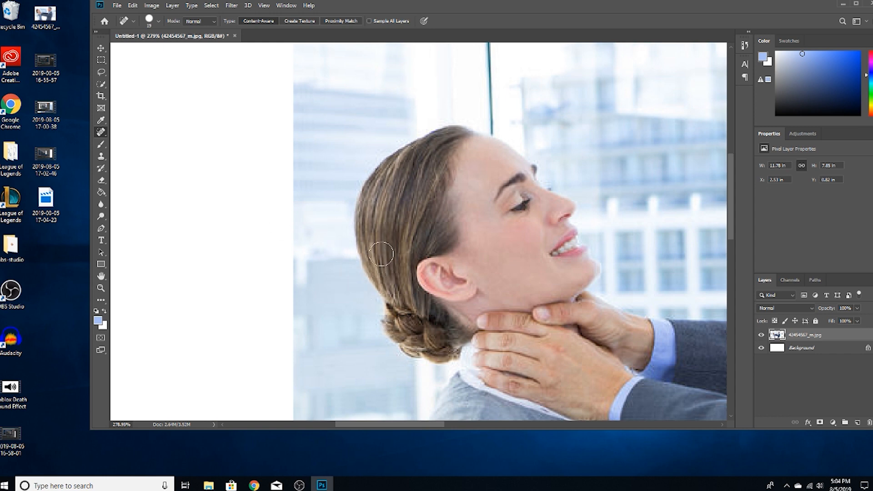
pyautogui.moveTo(361, 273)
pyautogui.mouseDown()
pyautogui.moveTo(351, 237)
pyautogui.moveTo(356, 202)
pyautogui.moveTo(365, 293)
pyautogui.mouseUp()
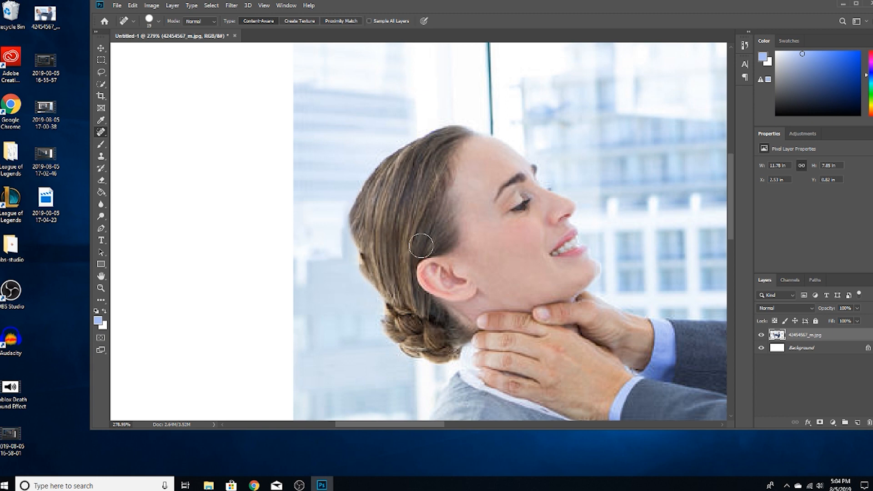
pyautogui.moveTo(362, 280)
pyautogui.mouseDown()
pyautogui.moveTo(347, 222)
pyautogui.moveTo(376, 286)
pyautogui.moveTo(350, 200)
pyautogui.moveTo(376, 170)
pyautogui.moveTo(353, 216)
pyautogui.moveTo(362, 276)
pyautogui.moveTo(381, 301)
pyautogui.moveTo(360, 193)
pyautogui.mouseUp()
# Undo the spot healing strokes on the woman's hair.
pyautogui.hotkey('ctrl', 'z')
pyautogui.hotkey('ctrl', 'z')
pyautogui.hotkey('ctrl', 'z')
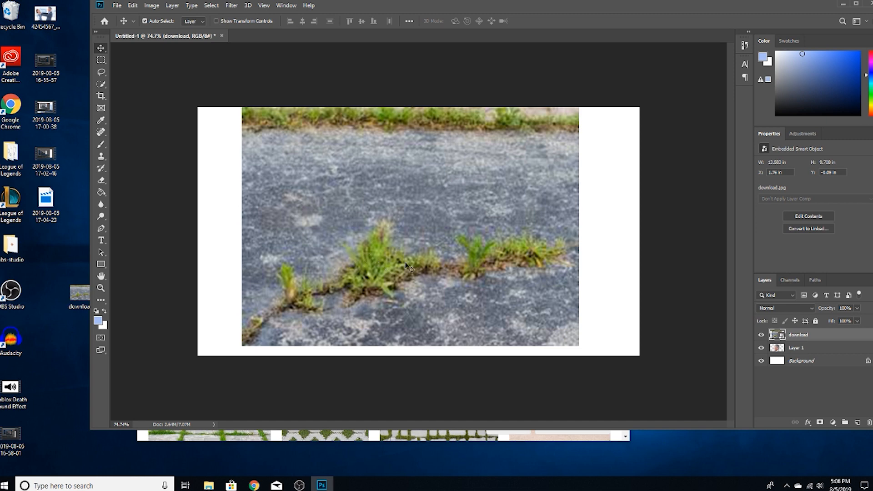
# Rasterize the smart object layer "download" so the Spot Healing Brush can edit it.
pyautogui.click(101, 132)
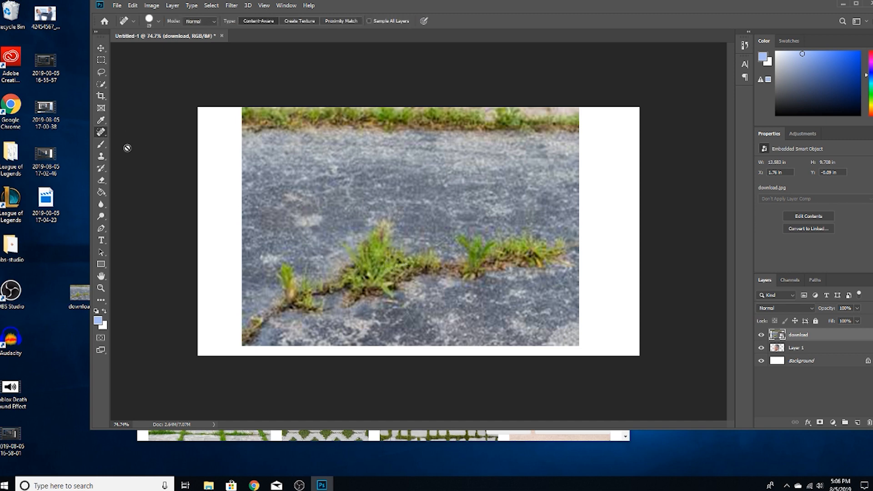
pyautogui.click(400, 223)
pyautogui.click(475, 173)
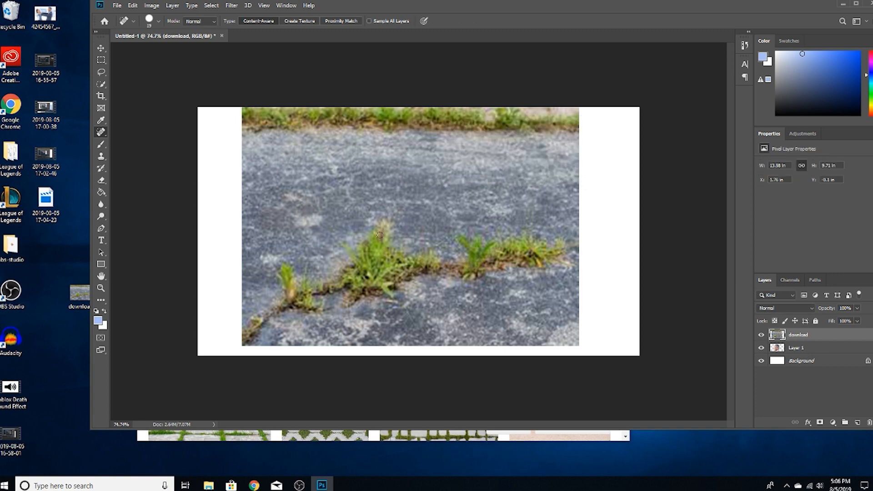
# Paint over parts of the weeds and crack in the pavement with the Content-Aware Spot Healing Brush.
pyautogui.moveTo(366, 242)
pyautogui.mouseDown()
pyautogui.moveTo(340, 239)
pyautogui.moveTo(353, 254)
pyautogui.mouseUp()
pyautogui.moveTo(470, 249)
pyautogui.mouseDown()
pyautogui.moveTo(461, 230)
pyautogui.moveTo(472, 247)
pyautogui.mouseUp()
pyautogui.moveTo(453, 235); pyautogui.dragTo(460, 252)
pyautogui.moveTo(268, 311)
pyautogui.mouseDown()
pyautogui.moveTo(259, 309)
pyautogui.moveTo(268, 313)
pyautogui.mouseUp()
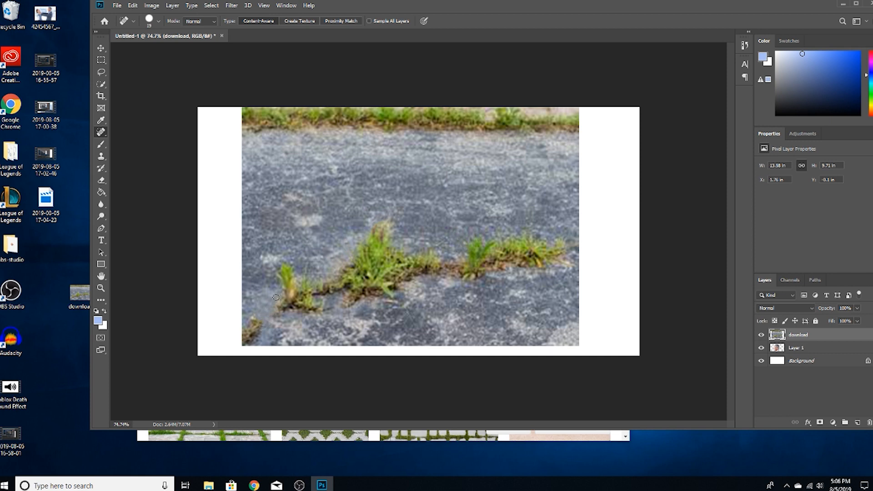
pyautogui.moveTo(279, 314); pyautogui.dragTo(281, 318)
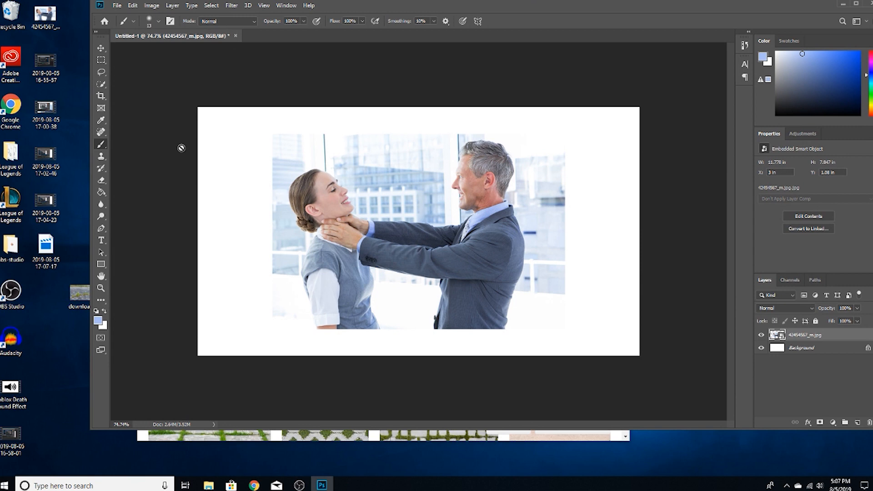
pyautogui.rightClick(104, 146)
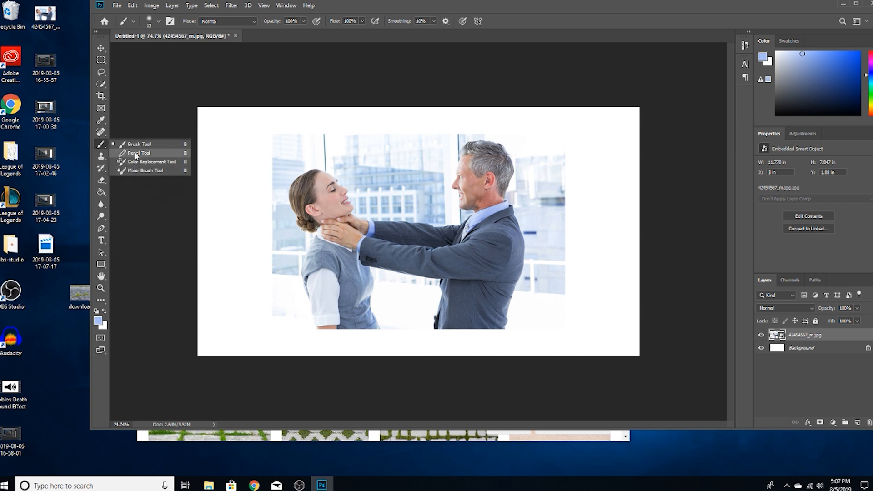
pyautogui.click(137, 170)
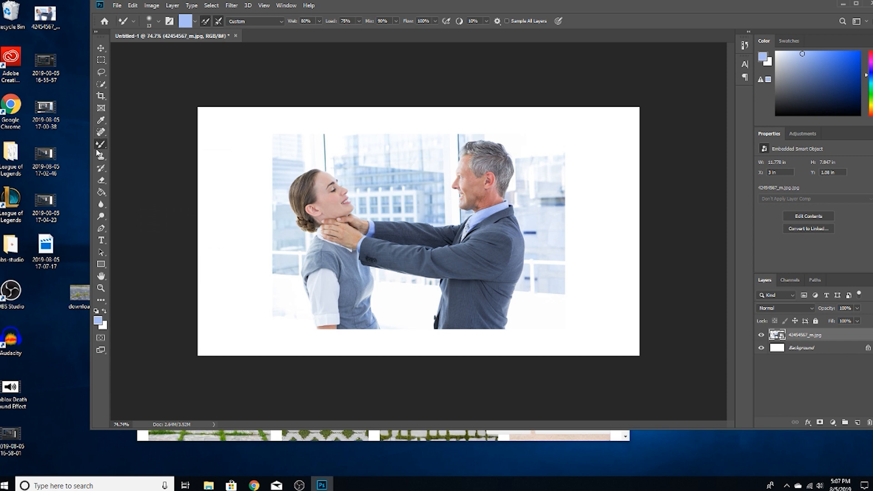
pyautogui.moveTo(101, 159); pyautogui.dragTo(102, 169)
pyautogui.click(101, 170)
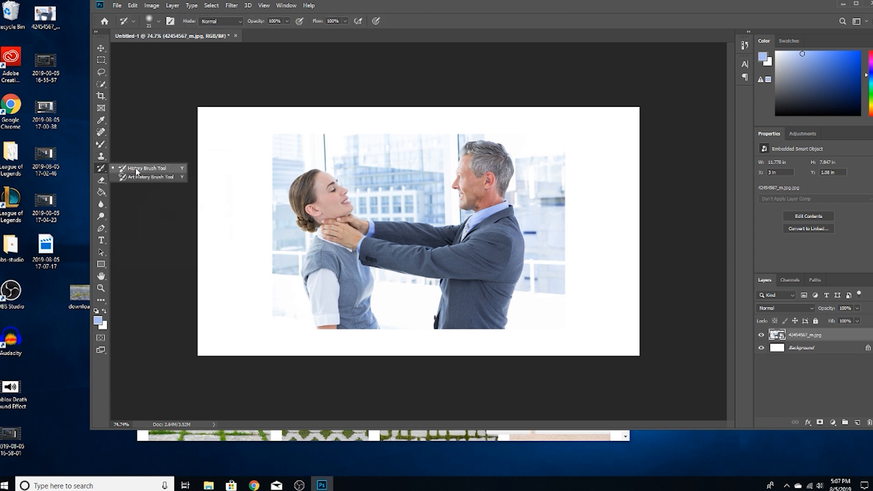
pyautogui.click(103, 180)
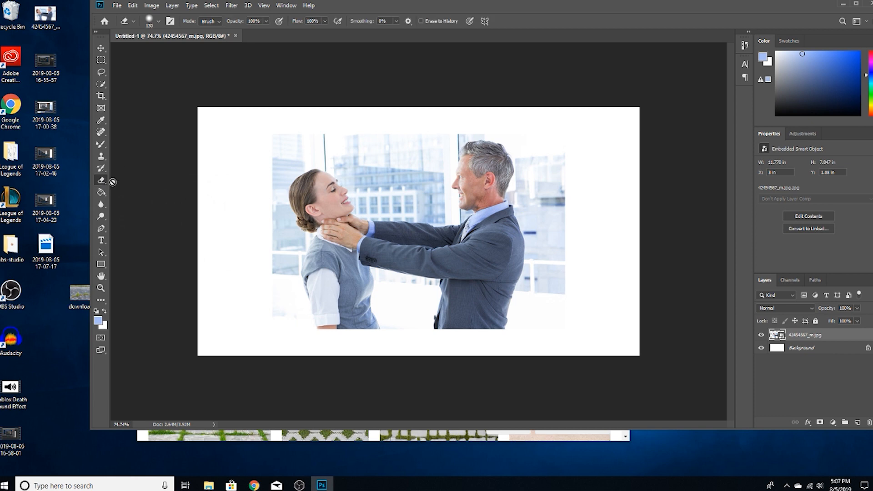
pyautogui.moveTo(101, 183); pyautogui.dragTo(102, 182)
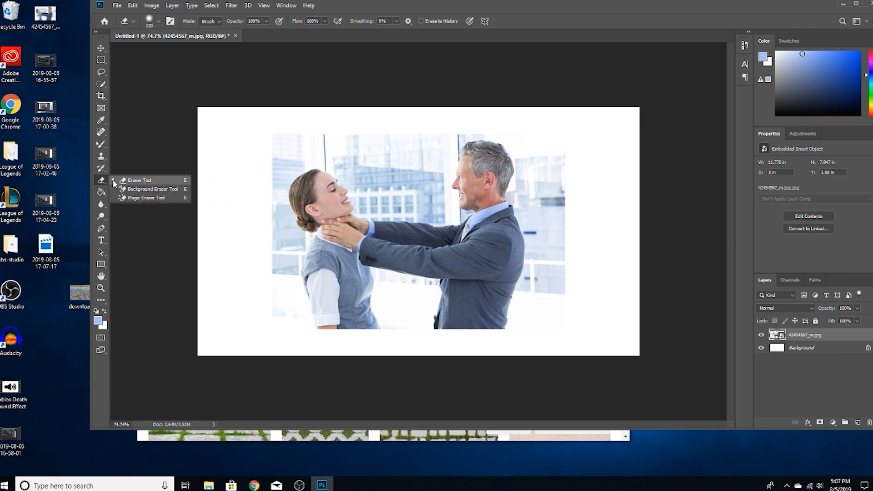
pyautogui.click(123, 181)
# Rasterize the photo layer, replace the woman's eye with nearby cheek skin using the Patch Tool, and deselect.
pyautogui.click(102, 133)
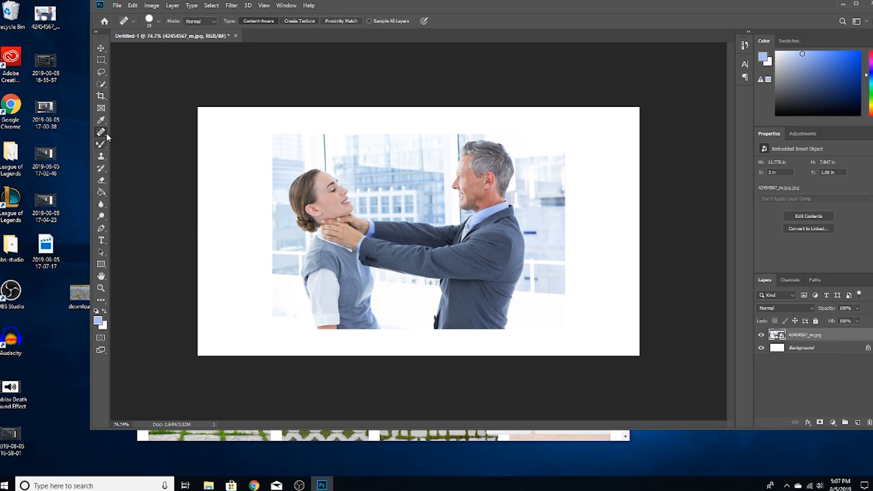
pyautogui.moveTo(102, 134); pyautogui.dragTo(102, 133)
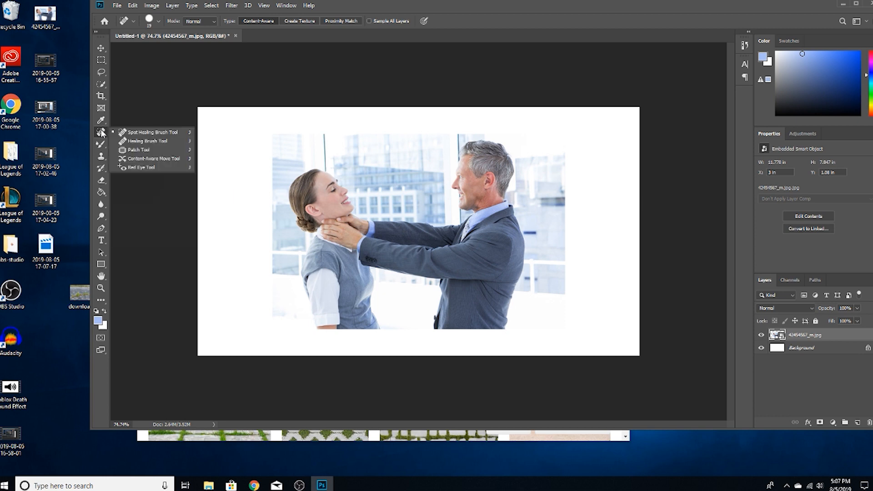
pyautogui.click(139, 150)
pyautogui.scroll(6, 322, 184)
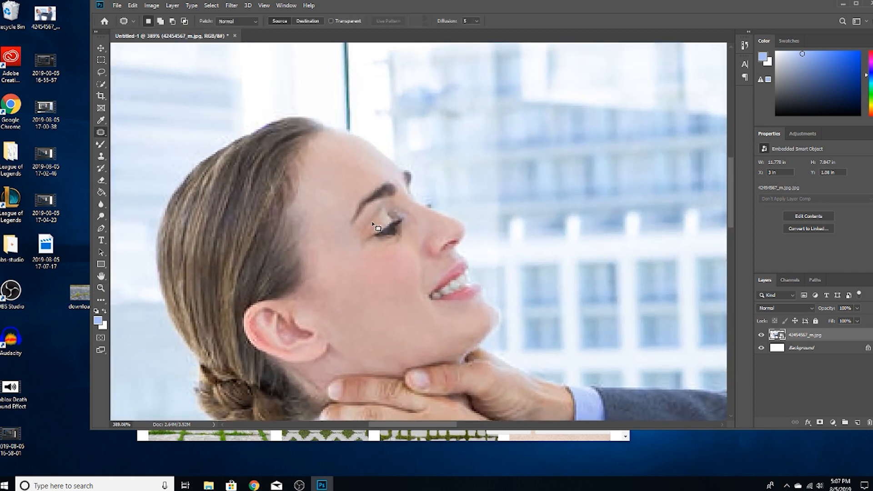
pyautogui.moveTo(367, 250)
pyautogui.mouseDown()
pyautogui.moveTo(403, 259)
pyautogui.moveTo(410, 226)
pyautogui.moveTo(390, 201)
pyautogui.moveTo(372, 210)
pyautogui.moveTo(378, 234)
pyautogui.moveTo(363, 277)
pyautogui.mouseUp()
pyautogui.click(468, 173)
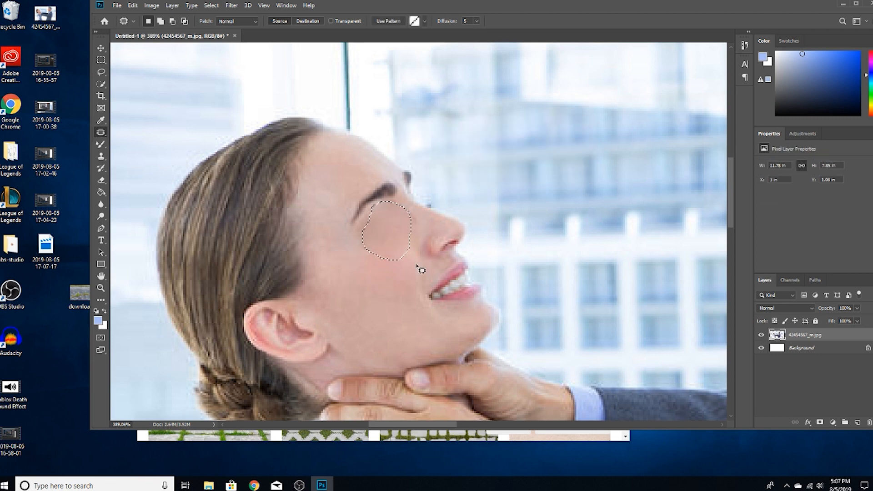
pyautogui.hotkey('ctrl', 'd')
pyautogui.press('z')
pyautogui.hotkey('ctrl', '0')
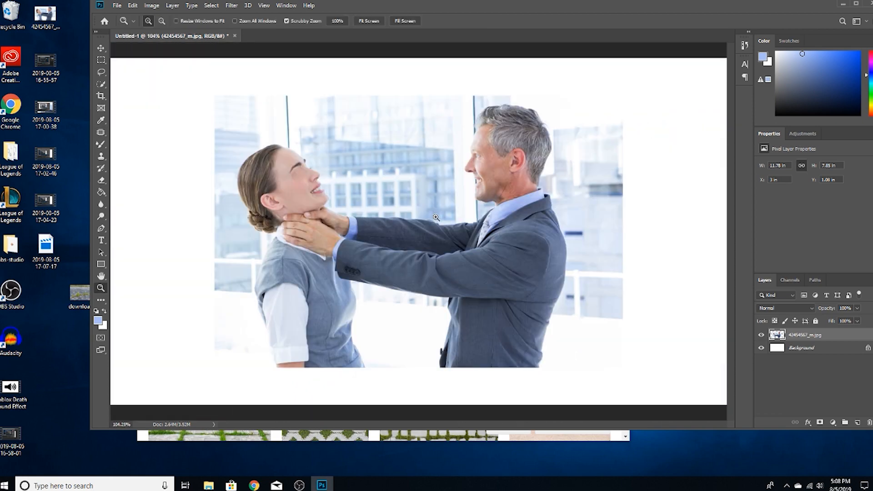
pyautogui.press('j')
pyautogui.click(101, 143)
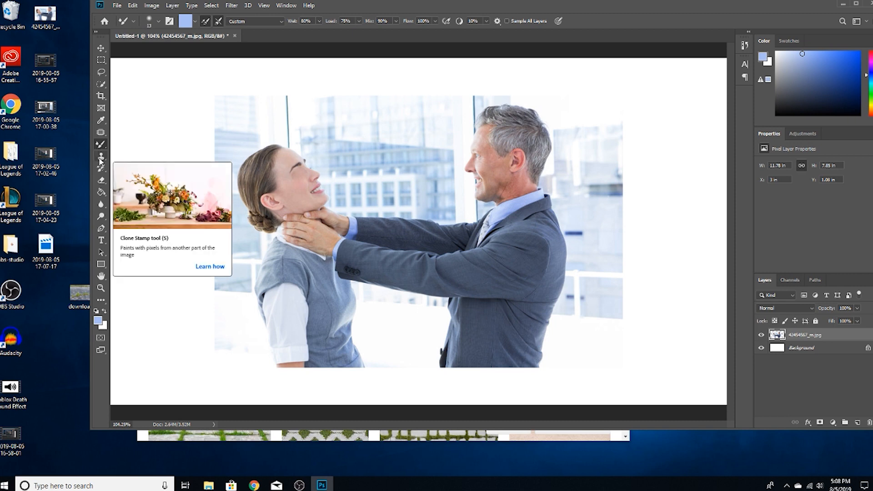
pyautogui.click(100, 158)
pyautogui.click(101, 158)
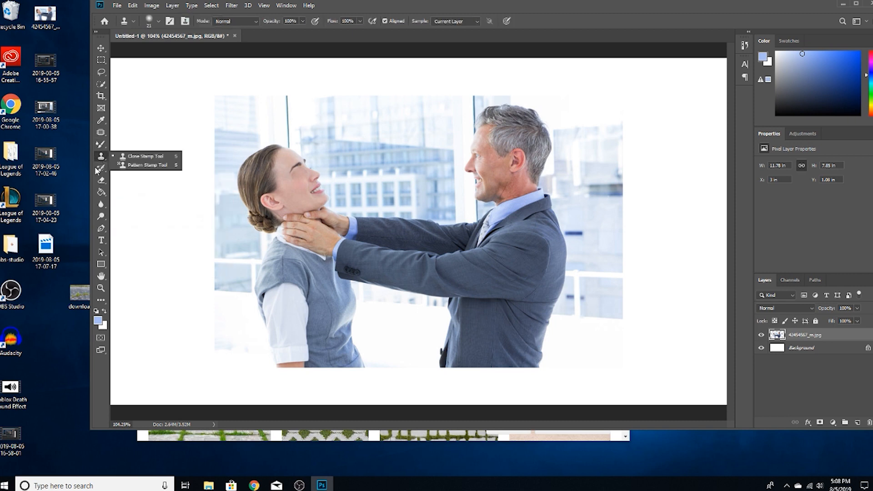
pyautogui.click(101, 169)
pyautogui.click(101, 171)
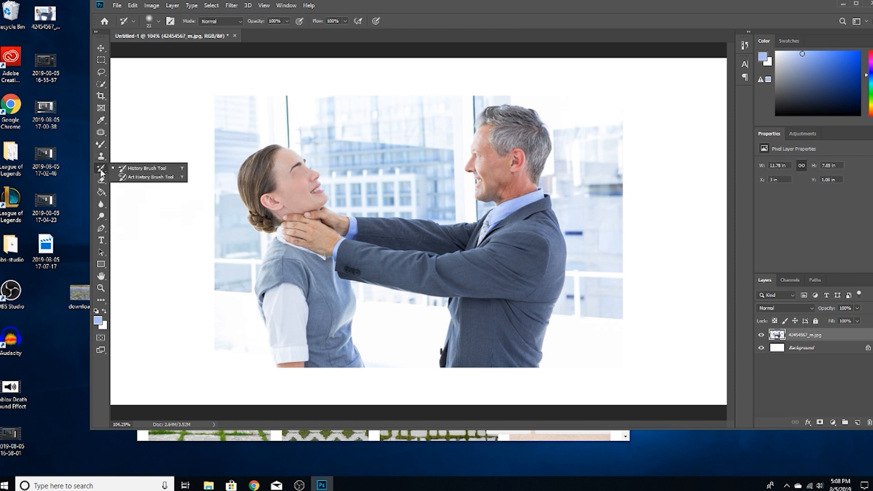
# Erase the background above the woman's head with the 130 px Eraser.
pyautogui.click(101, 180)
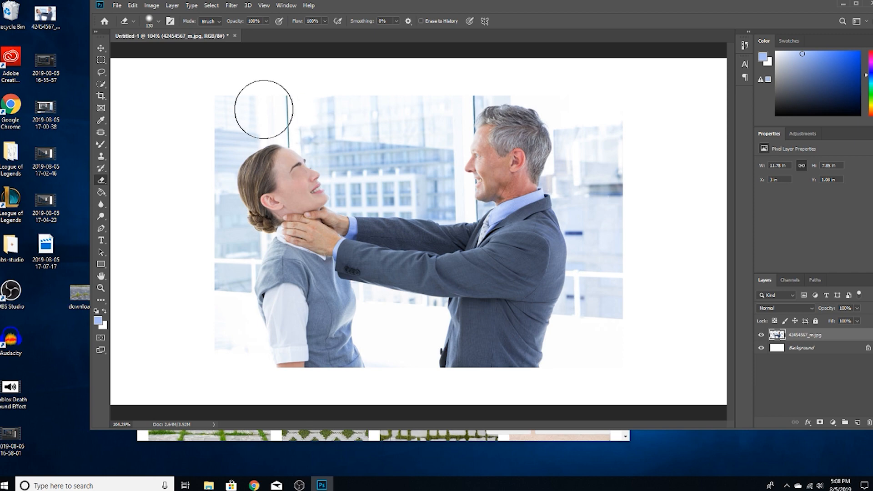
pyautogui.press('z')
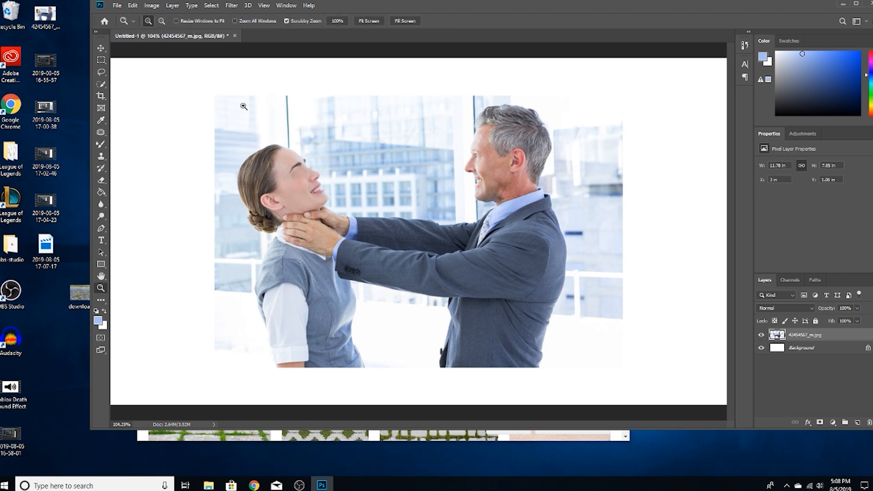
pyautogui.click(242, 106)
pyautogui.click(273, 127)
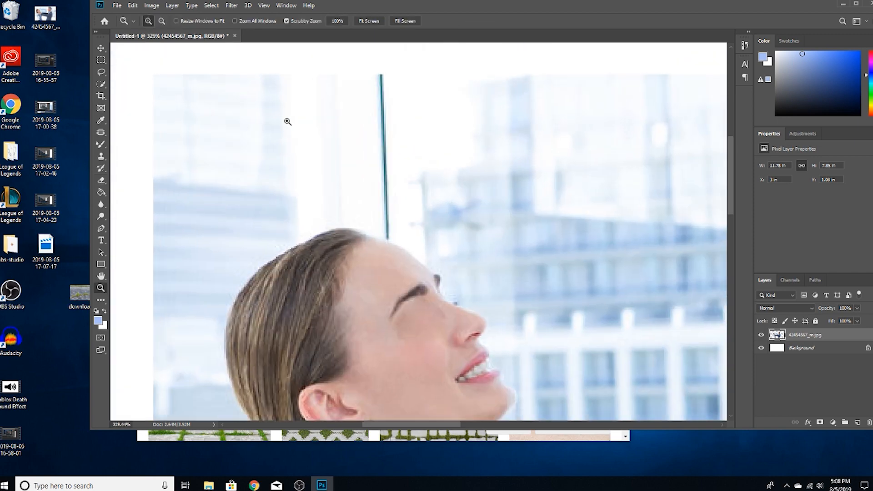
pyautogui.press('e')
pyautogui.moveTo(371, 160); pyautogui.dragTo(372, 85)
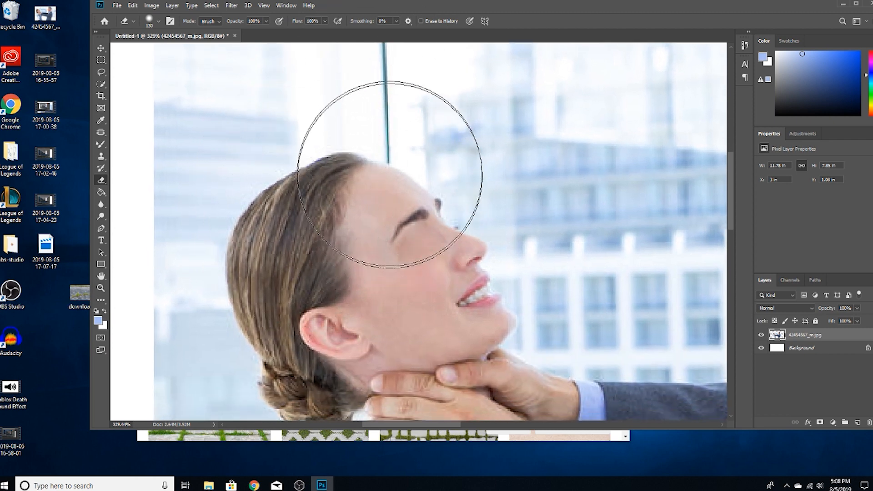
pyautogui.click(485, 109)
pyautogui.moveTo(485, 110)
pyautogui.mouseDown()
pyautogui.moveTo(371, 59)
pyautogui.moveTo(262, 61)
pyautogui.moveTo(330, 60)
pyautogui.mouseUp()
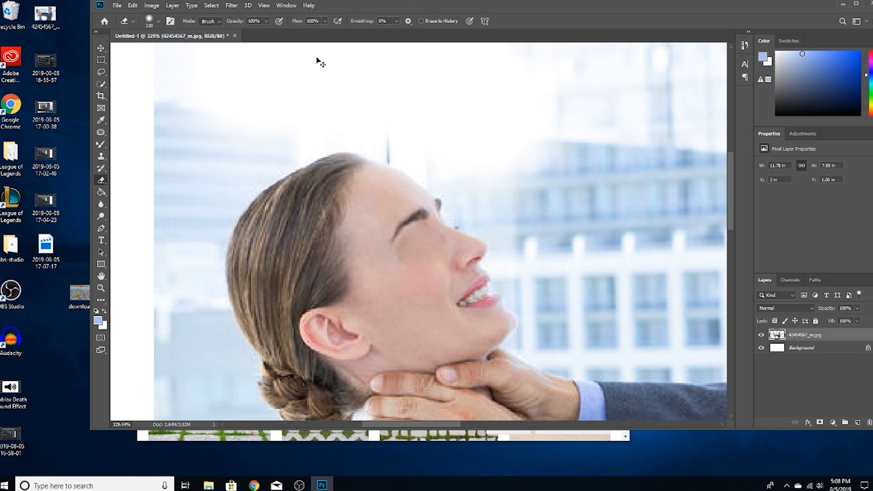
# Undo the erasing above the woman's head and clear the selection around her eye.
pyautogui.hotkey('ctrl', 'z')
pyautogui.hotkey('ctrl', 'z')
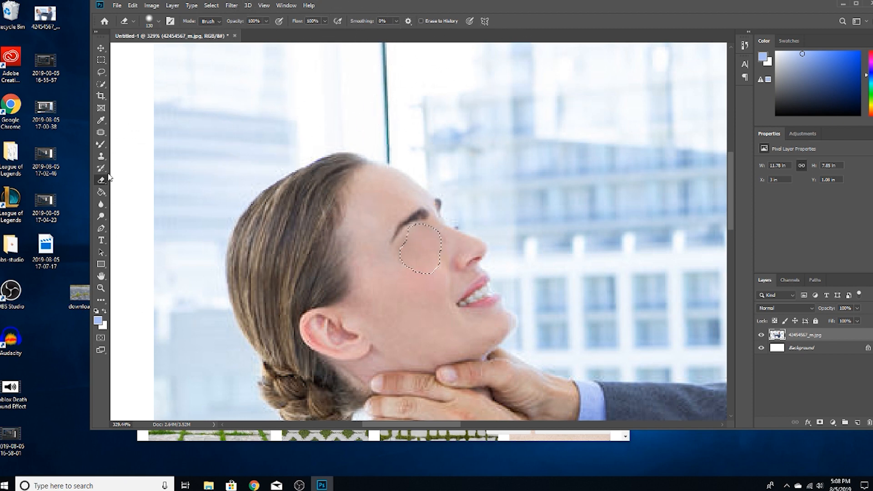
pyautogui.click(104, 132)
pyautogui.click(219, 136)
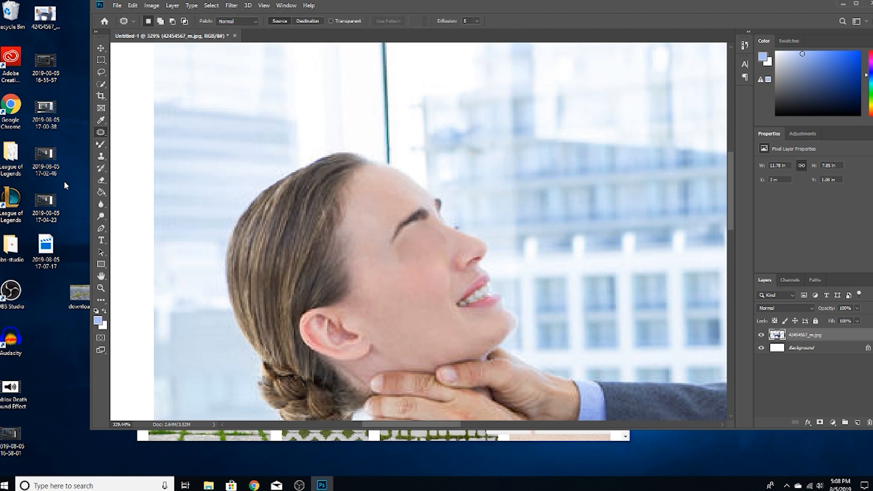
# Set the Eraser's brush size to 44 px and erase a patch of background beside the woman's forehead.
pyautogui.click(105, 179)
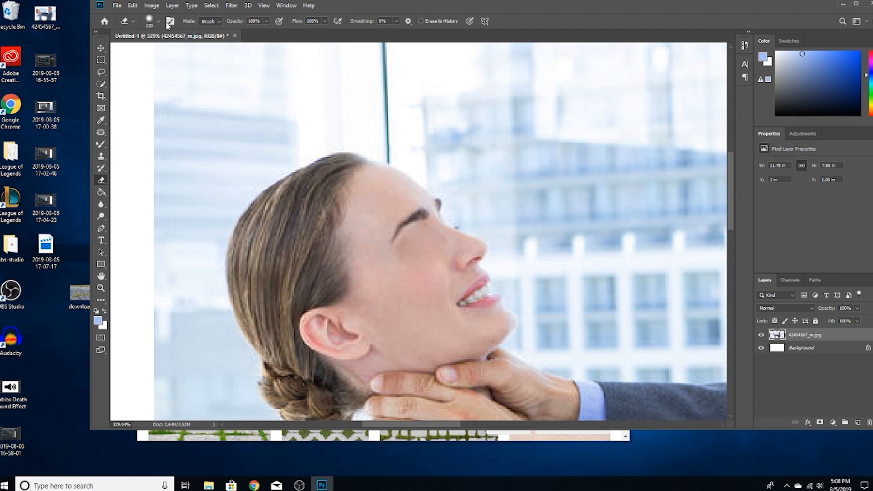
pyautogui.click(133, 21)
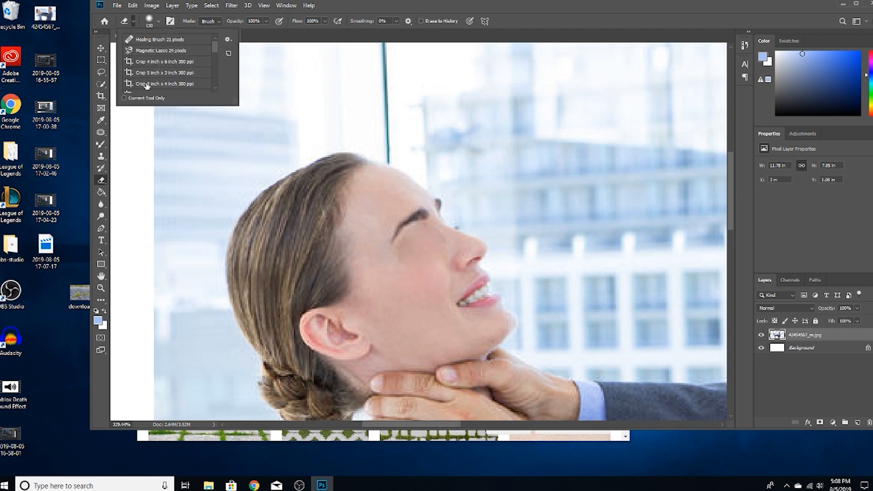
pyautogui.moveTo(213, 46)
pyautogui.mouseDown()
pyautogui.moveTo(217, 67)
pyautogui.moveTo(221, 36)
pyautogui.mouseUp()
pyautogui.click(157, 21)
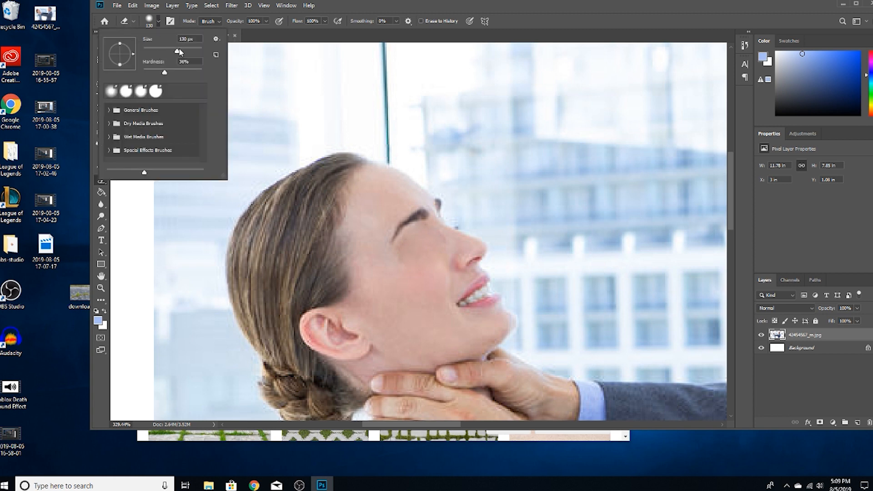
pyautogui.moveTo(184, 54); pyautogui.dragTo(159, 55)
pyautogui.click(432, 144)
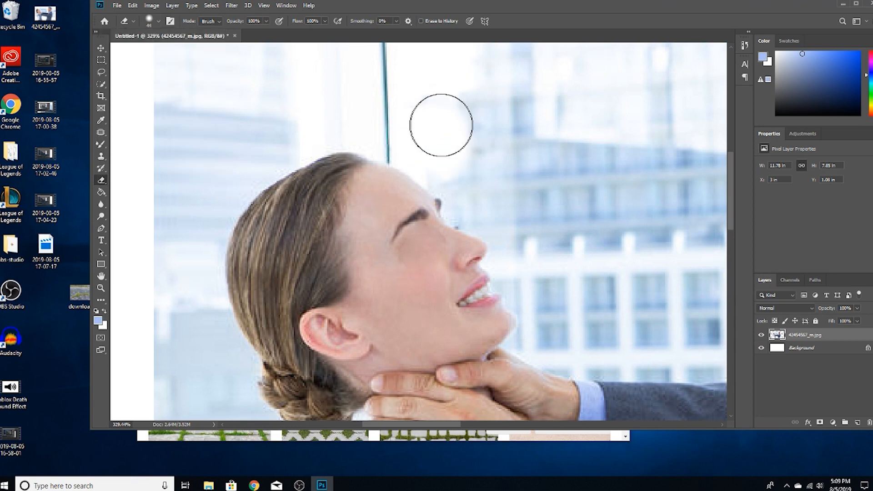
# Increase the Eraser's hardness and erase the background all around the woman's head.
pyautogui.click(158, 21)
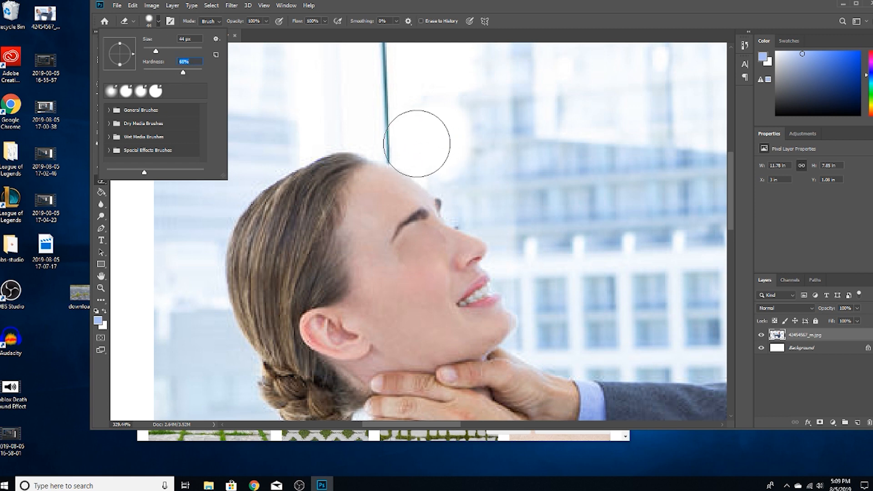
pyautogui.click(417, 144)
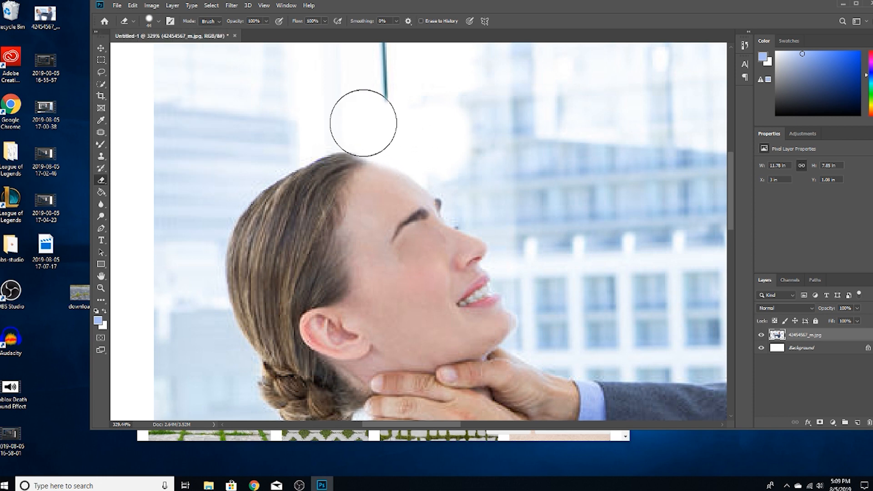
pyautogui.moveTo(304, 125)
pyautogui.mouseDown()
pyautogui.moveTo(227, 180)
pyautogui.moveTo(208, 210)
pyautogui.moveTo(195, 296)
pyautogui.moveTo(226, 363)
pyautogui.mouseUp()
pyautogui.moveTo(480, 176)
pyautogui.mouseDown()
pyautogui.moveTo(449, 163)
pyautogui.moveTo(472, 199)
pyautogui.moveTo(518, 240)
pyautogui.moveTo(519, 263)
pyautogui.mouseUp()
pyautogui.press('space')
pyautogui.moveTo(587, 259); pyautogui.dragTo(418, 60)
pyautogui.moveTo(499, 180); pyautogui.dragTo(445, 1)
pyautogui.moveTo(390, 85); pyautogui.dragTo(413, 244)
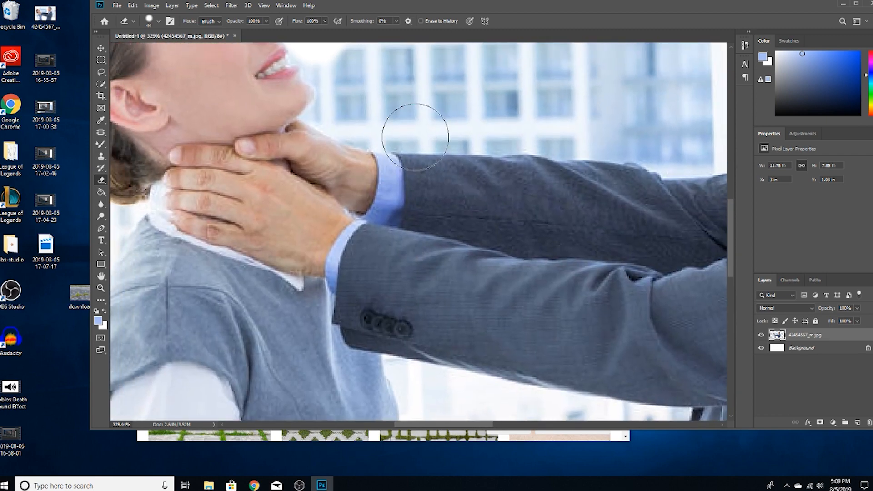
# Try erasing the background along the upper edge of the man's far sleeve, and undo it.
pyautogui.moveTo(400, 129)
pyautogui.mouseDown()
pyautogui.moveTo(396, 219)
pyautogui.moveTo(336, 302)
pyautogui.moveTo(347, 328)
pyautogui.moveTo(440, 189)
pyautogui.moveTo(537, 117)
pyautogui.moveTo(540, 283)
pyautogui.moveTo(530, 142)
pyautogui.mouseUp()
pyautogui.hotkey('ctrl', 'z')
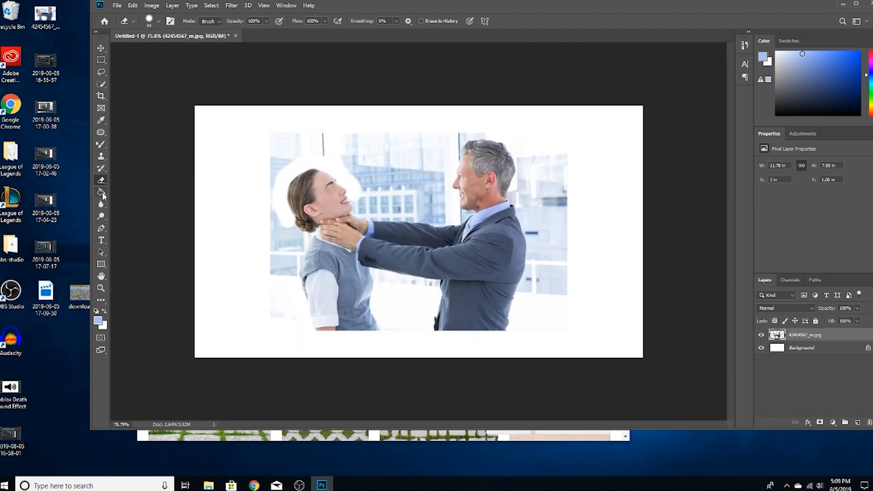
# Activate the Gradient tool and open its gradient for editing.
pyautogui.click(103, 194)
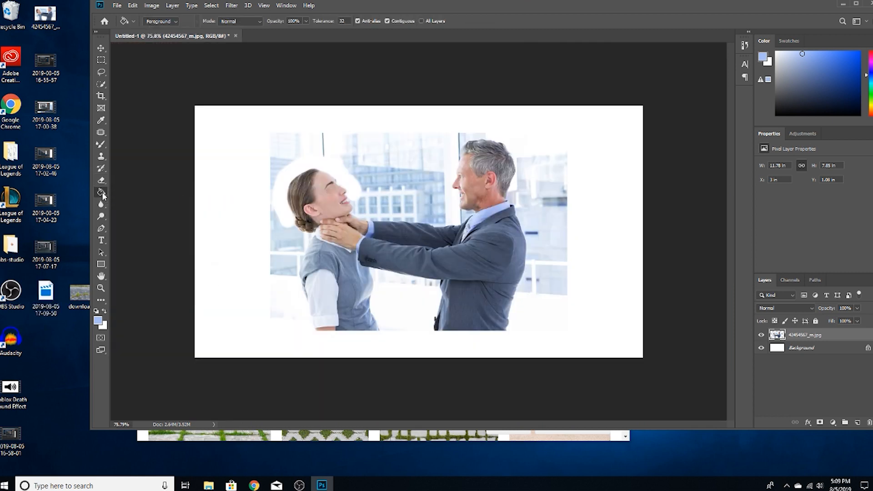
pyautogui.rightClick(98, 197)
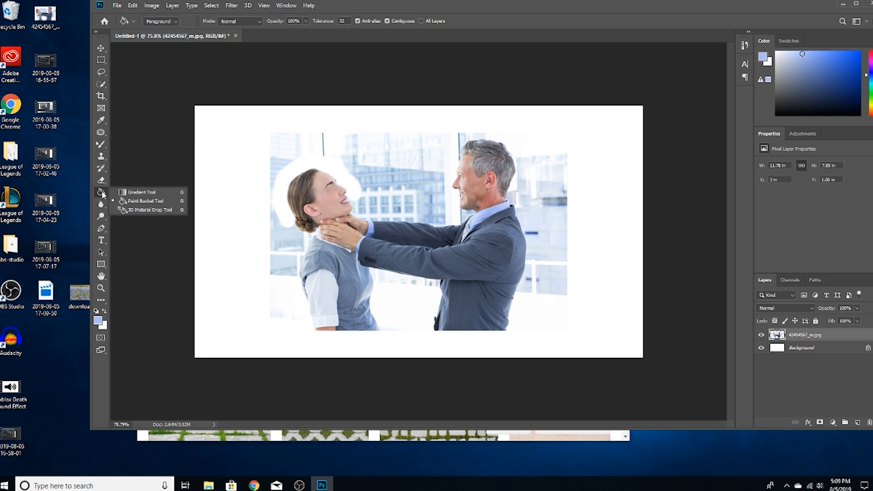
pyautogui.click(133, 192)
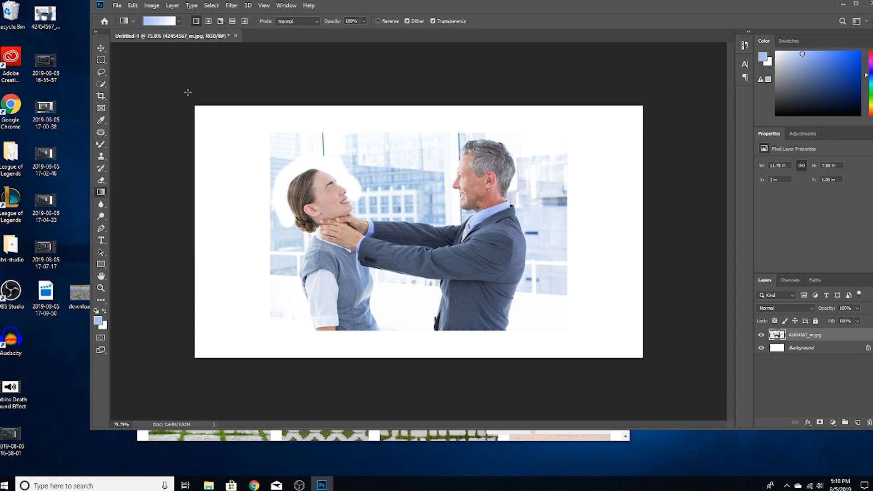
pyautogui.click(177, 24)
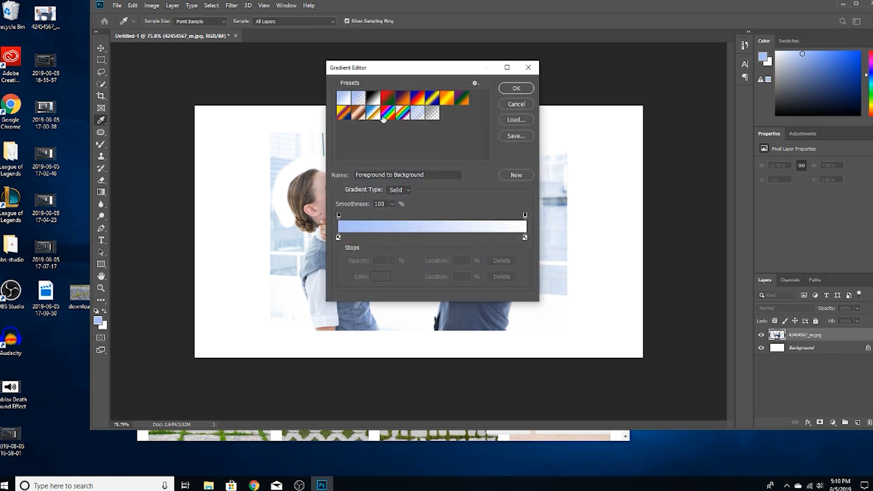
# Look through the preset gradients in the Gradient Editor and return to Foreground to Background.
pyautogui.click(359, 99)
pyautogui.click(373, 98)
pyautogui.click(387, 98)
pyautogui.click(402, 98)
pyautogui.click(417, 98)
pyautogui.click(432, 98)
pyautogui.click(447, 98)
pyautogui.click(462, 98)
pyautogui.click(377, 120)
pyautogui.click(358, 113)
pyautogui.click(343, 112)
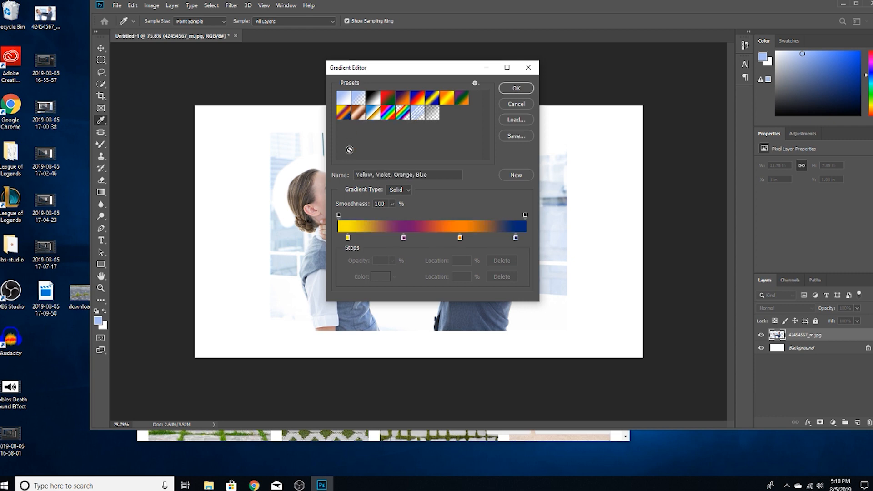
pyautogui.click(358, 99)
pyautogui.click(344, 99)
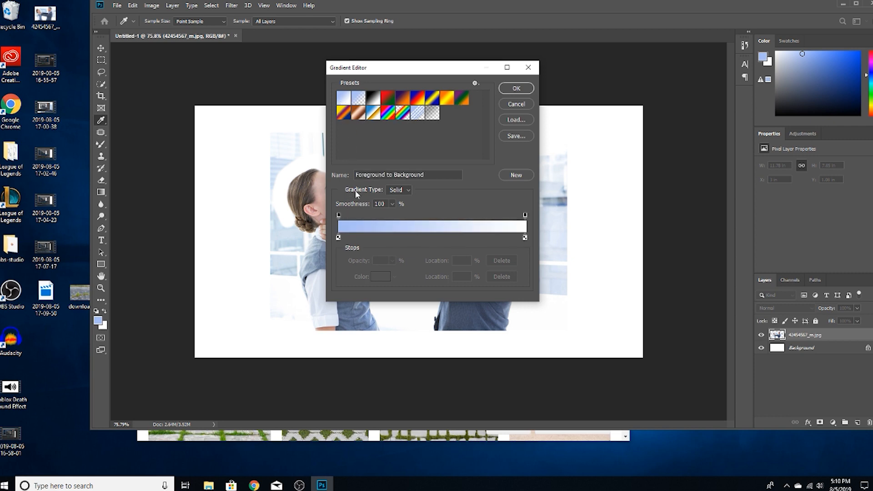
# Set the gradient's starting colour stop to medium blue, move the end opacity stop to 98%, and accept the custom gradient.
pyautogui.click(341, 215)
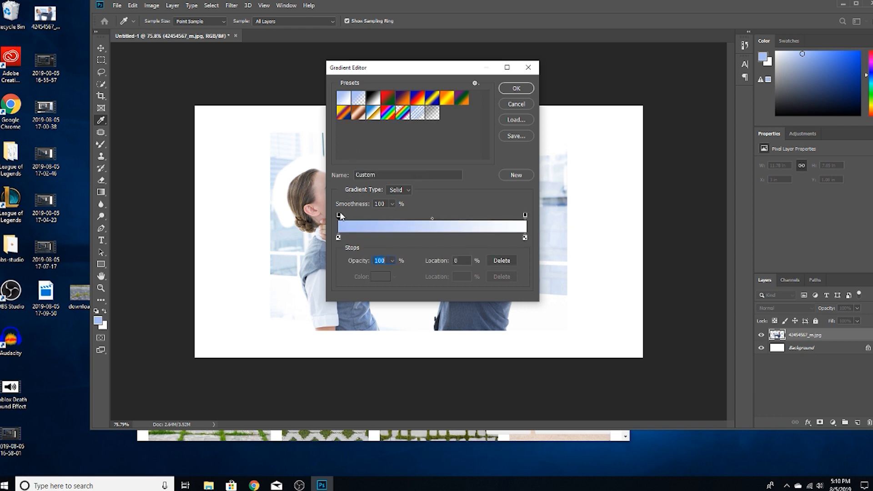
pyautogui.doubleClick(338, 238)
pyautogui.click(388, 190)
pyautogui.click(388, 160)
pyautogui.click(507, 104)
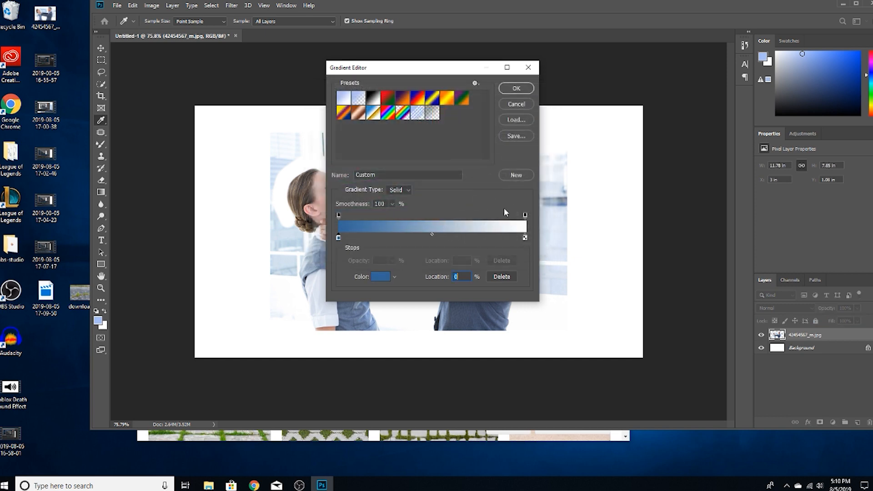
pyautogui.click(526, 237)
pyautogui.moveTo(525, 214); pyautogui.dragTo(522, 216)
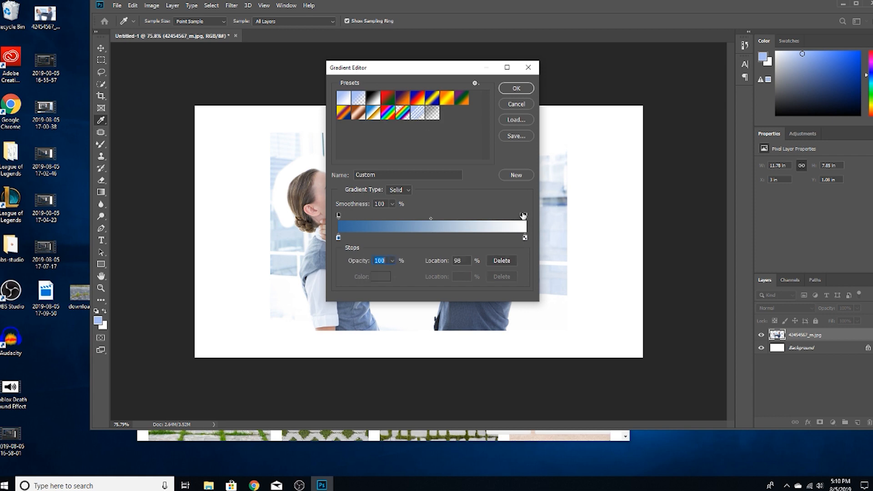
pyautogui.click(516, 89)
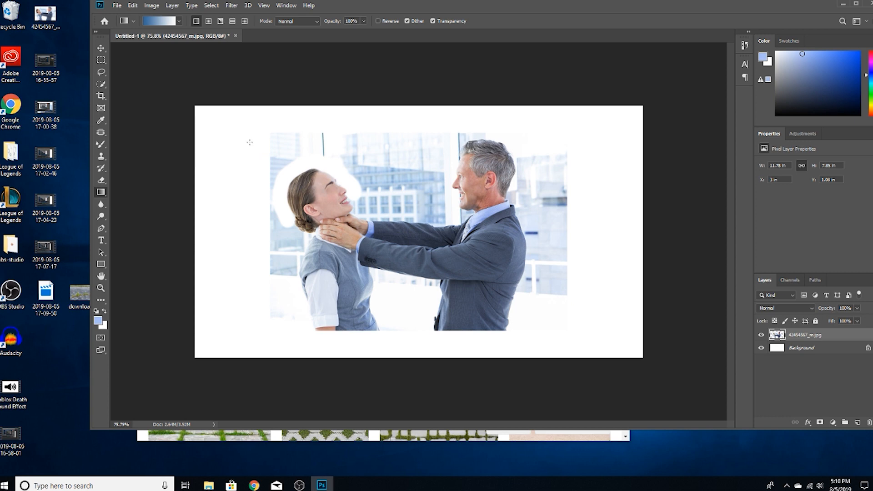
# Try applying the blue-to-white gradient diagonally on the photo layer, and undo it.
pyautogui.moveTo(232, 131); pyautogui.dragTo(435, 220)
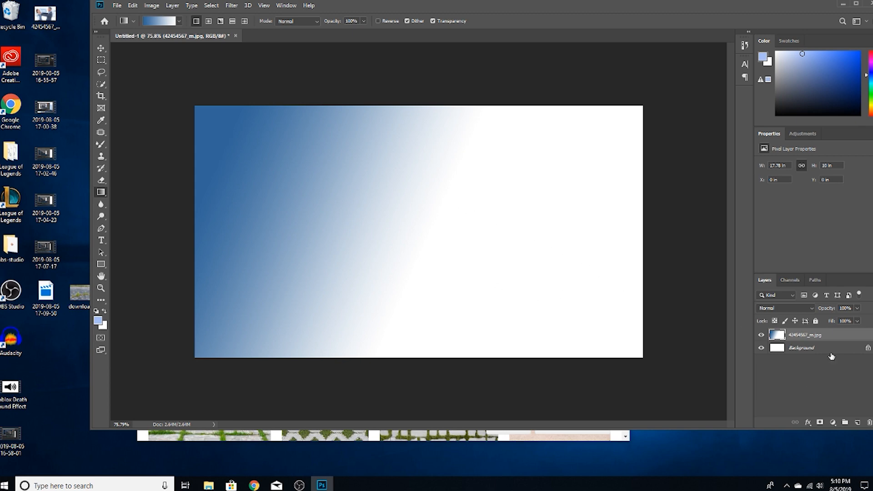
pyautogui.hotkey('ctrl', 'z')
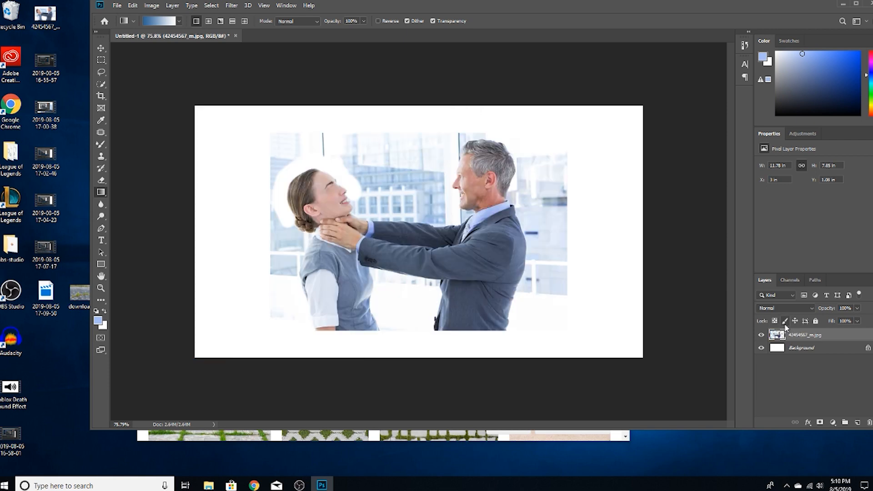
# Convert the Background into a regular layer named Layer 0 and fill it diagonally with the blue-to-white gradient.
pyautogui.doubleClick(792, 347)
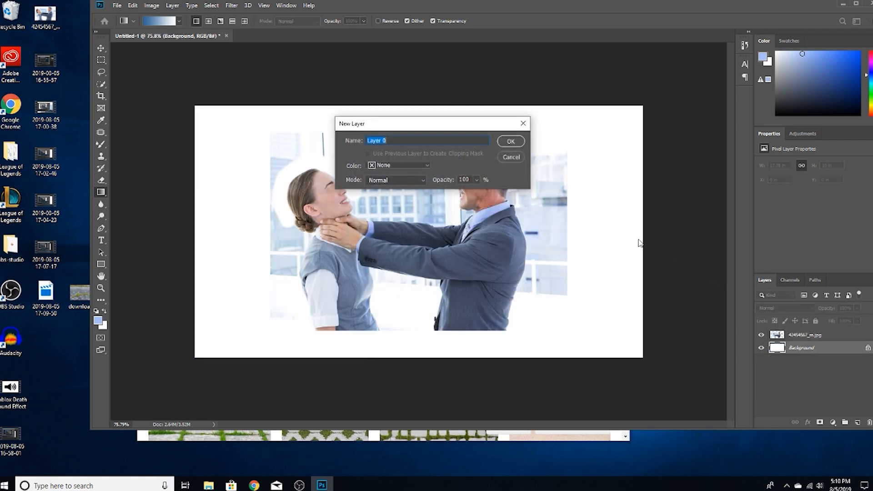
pyautogui.click(505, 144)
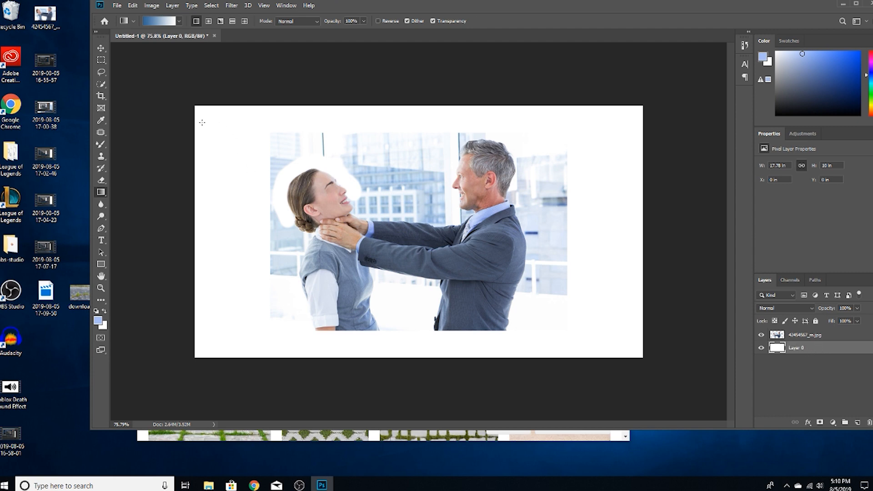
pyautogui.moveTo(207, 118); pyautogui.dragTo(601, 312)
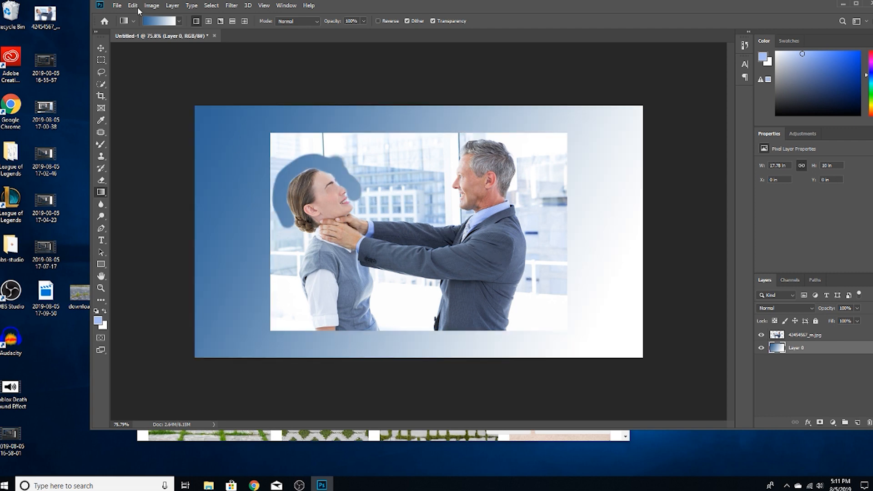
# Choose the violet-to-orange preset gradient and apply it diagonally across Layer 0, from the upper-left to the lower-right corner.
pyautogui.click(179, 21)
pyautogui.click(175, 40)
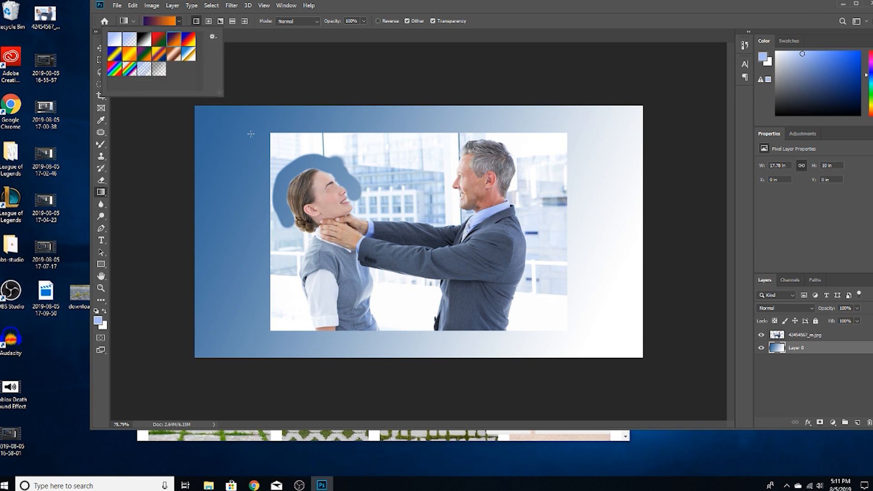
pyautogui.moveTo(213, 113); pyautogui.dragTo(602, 303)
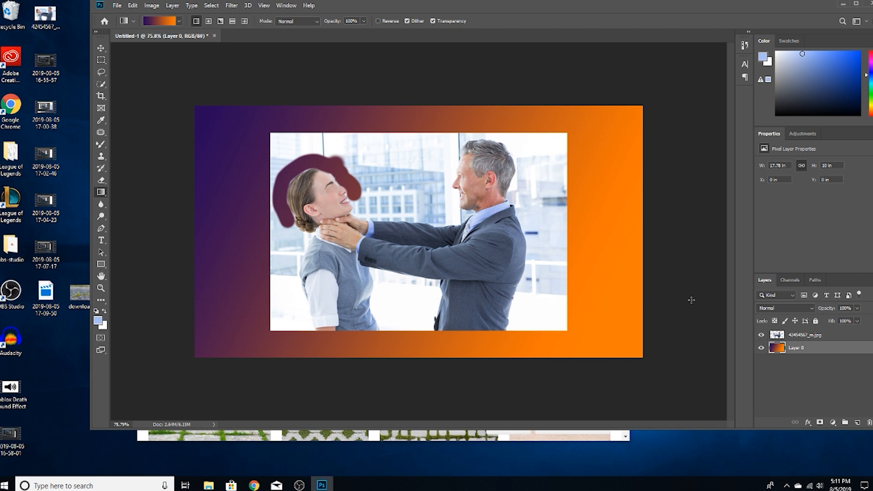
# Select the Blur tool and set its brush size to 117 px for work on the woman's face.
pyautogui.click(101, 206)
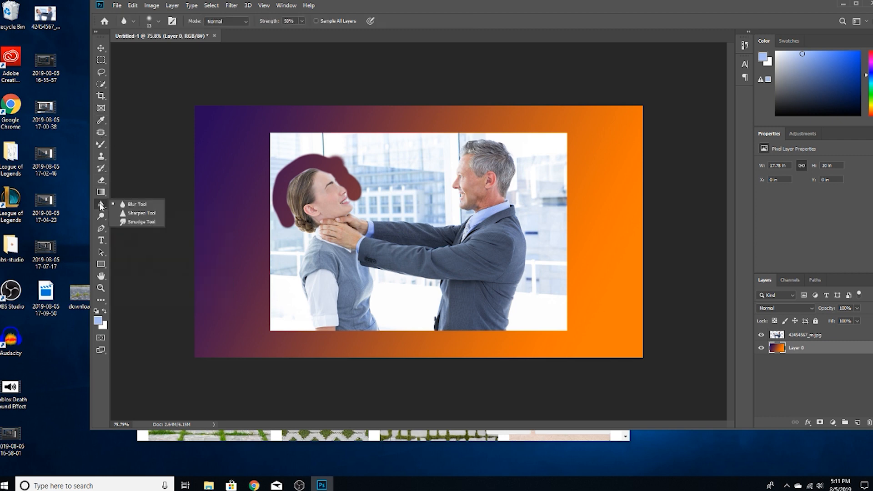
pyautogui.click(137, 204)
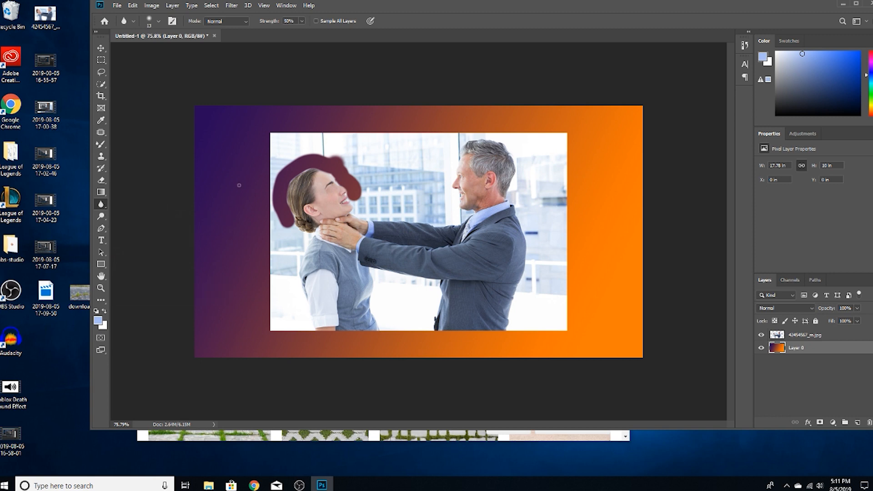
pyautogui.hotkey('ctrl', 'space')
pyautogui.moveTo(331, 196); pyautogui.dragTo(400, 196)
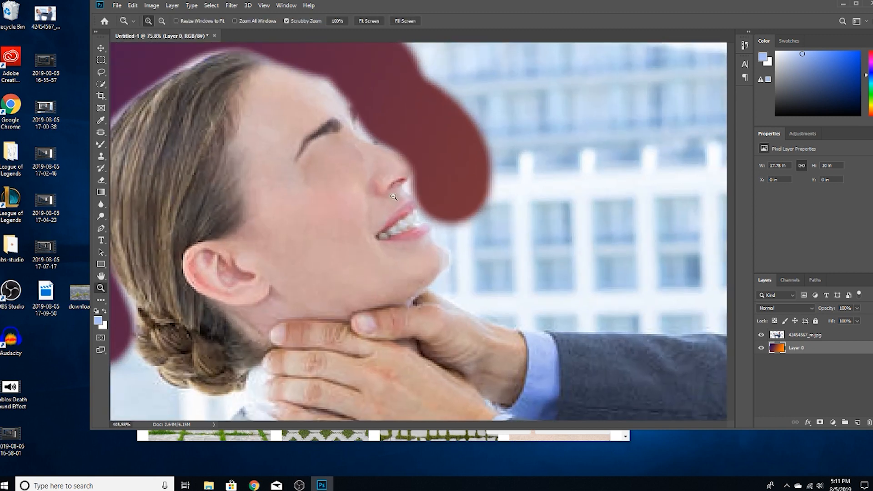
pyautogui.click(102, 204)
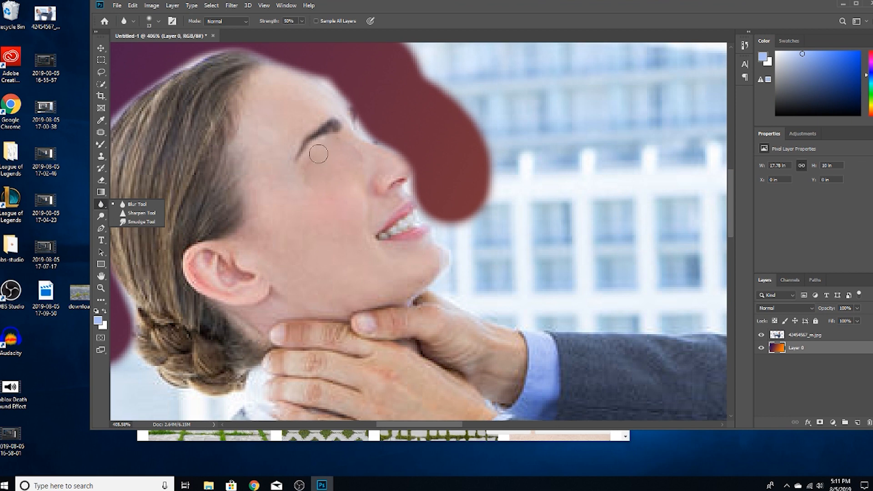
pyautogui.click(295, 150)
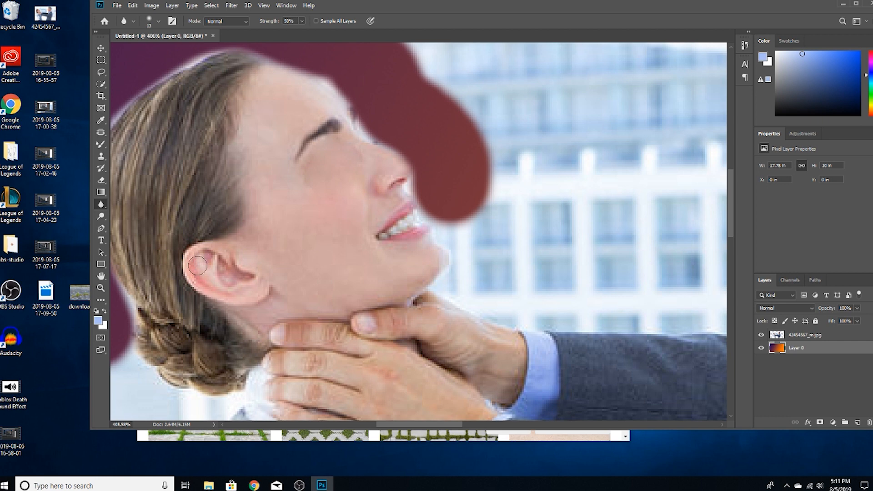
pyautogui.click(156, 20)
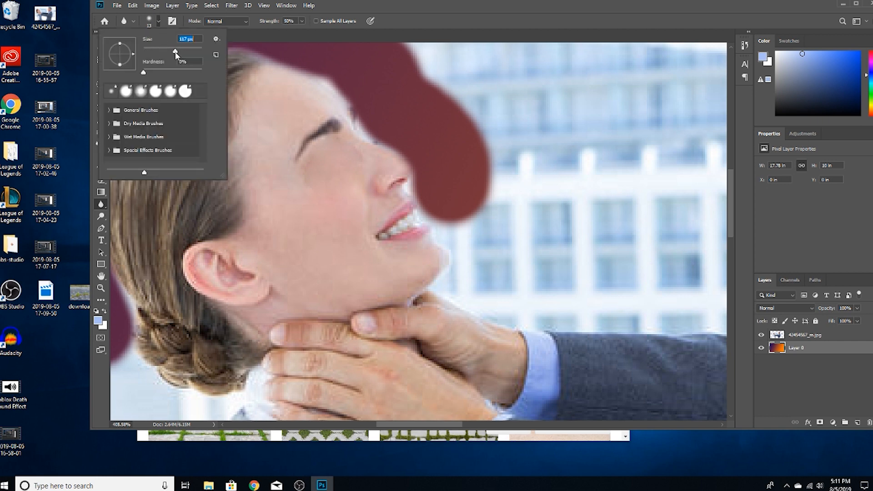
pyautogui.click(233, 241)
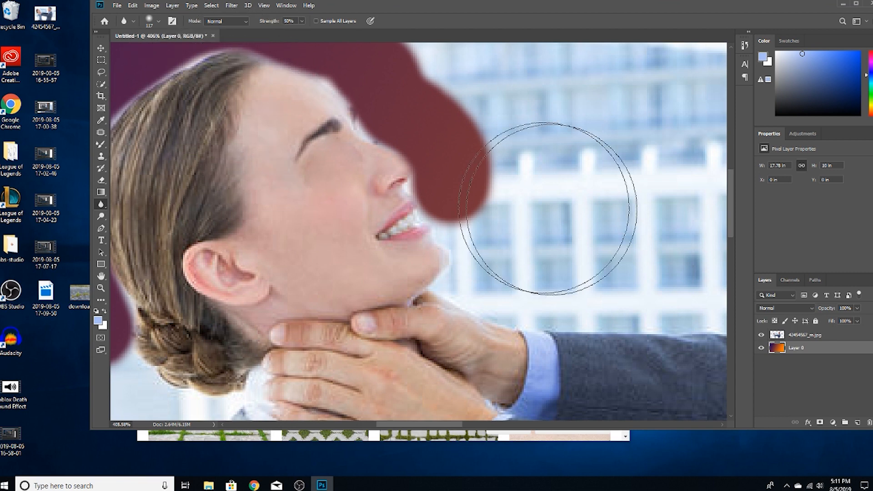
# Try blurring the woman's face and the hands around her neck on the photo layer, and undo it.
pyautogui.click(807, 335)
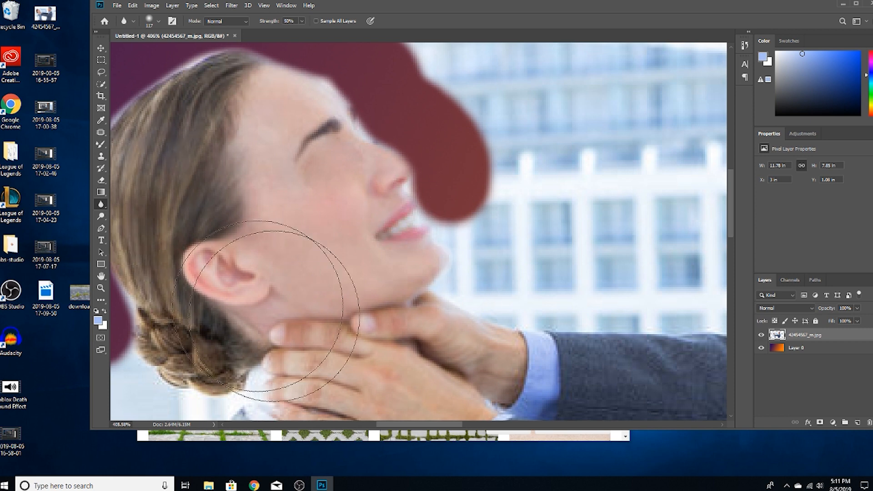
pyautogui.moveTo(296, 224)
pyautogui.mouseDown()
pyautogui.moveTo(376, 154)
pyautogui.moveTo(302, 138)
pyautogui.moveTo(282, 152)
pyautogui.moveTo(442, 267)
pyautogui.mouseUp()
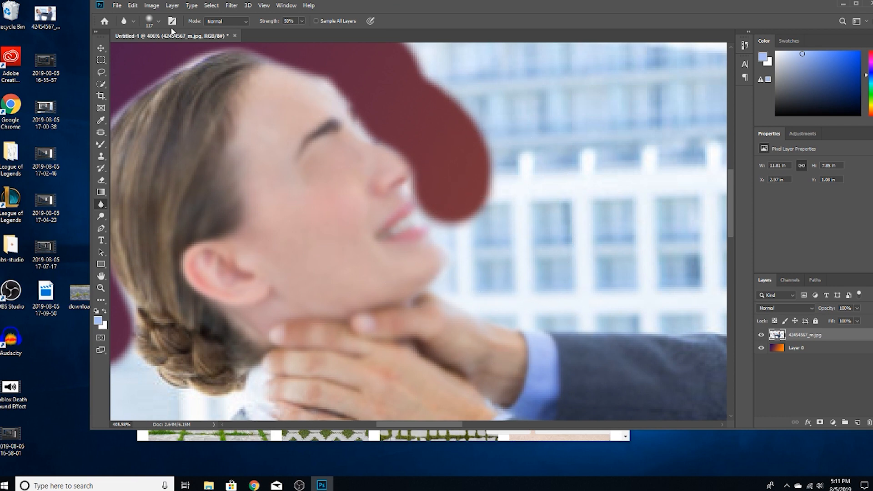
pyautogui.hotkey('ctrl', 'z')
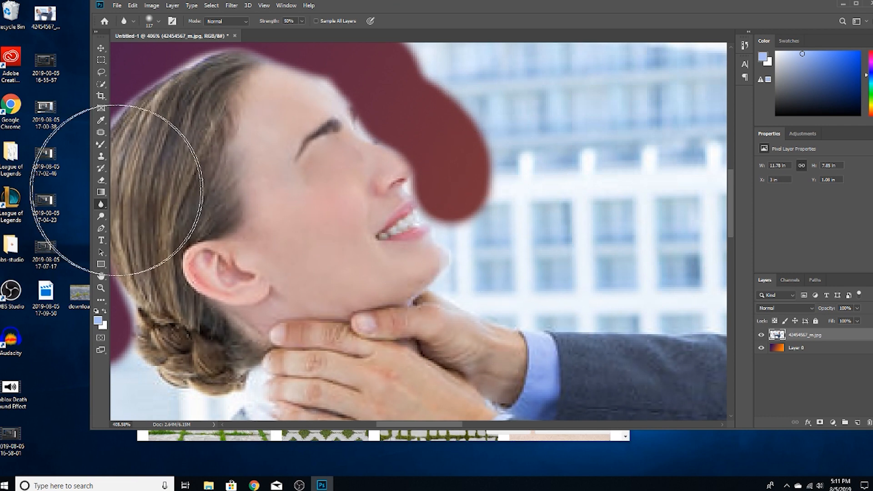
# Switch to the Sharpen tool, set its brush size to 417 px, and sharpen the area around the man's head.
pyautogui.rightClick(101, 204)
pyautogui.click(135, 214)
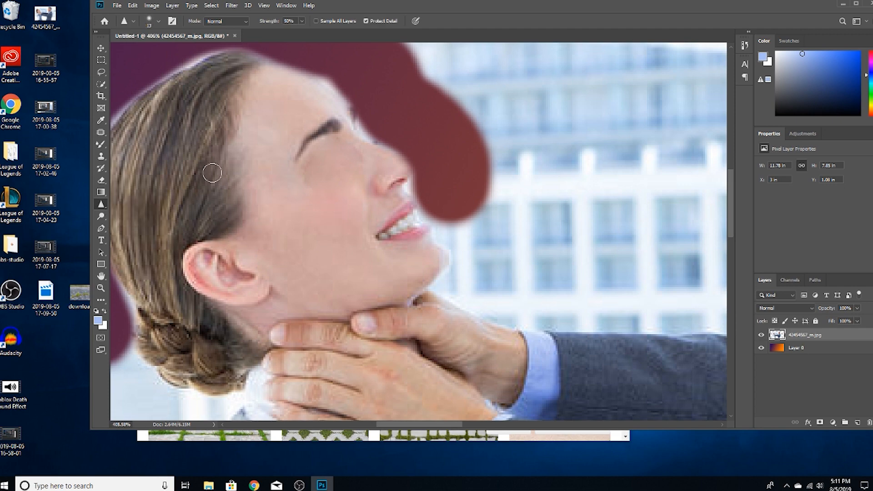
pyautogui.press('z')
pyautogui.moveTo(306, 154); pyautogui.dragTo(270, 164)
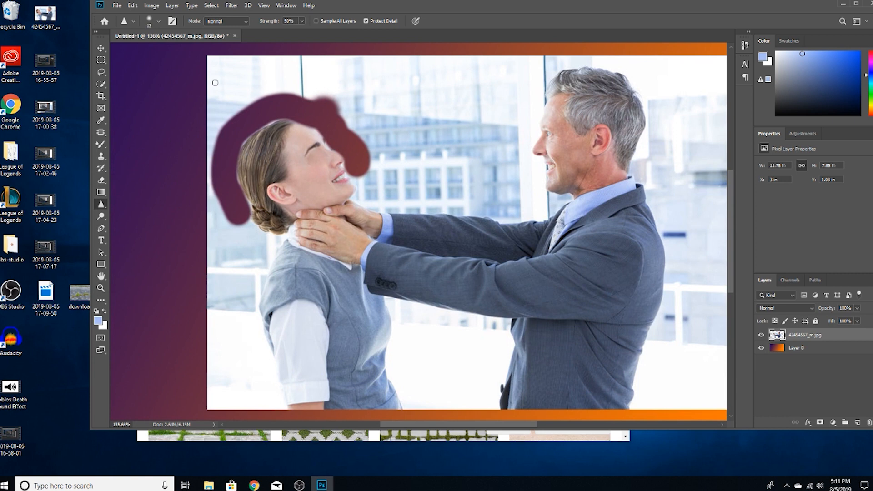
pyautogui.click(159, 22)
pyautogui.moveTo(165, 50); pyautogui.dragTo(191, 51)
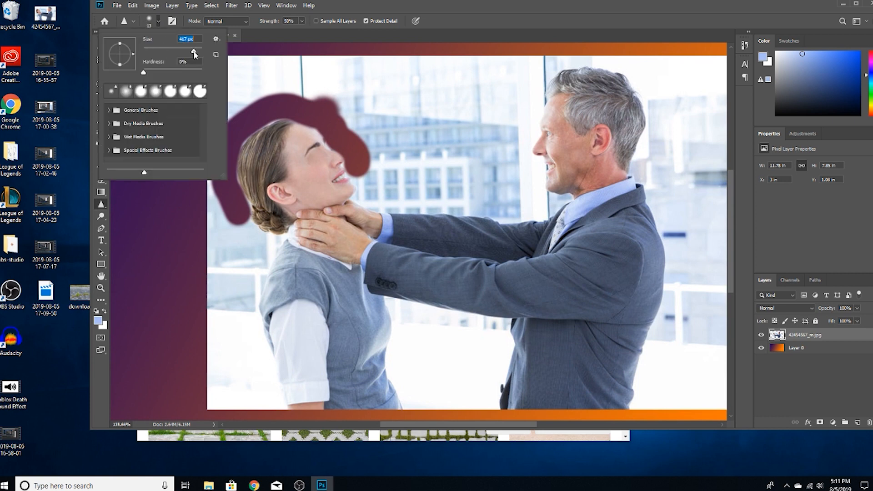
pyautogui.click(579, 152)
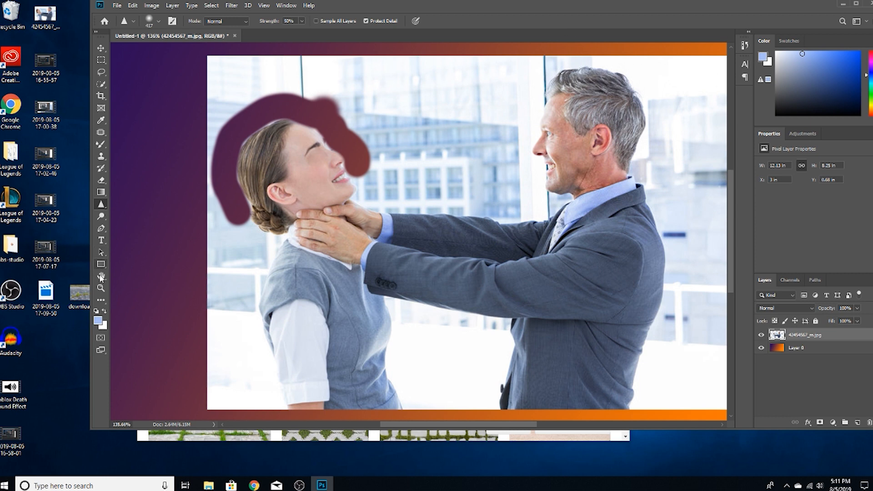
# Smudge the man's hands, shirt cuff and near sleeve with the Smudge tool.
pyautogui.rightClick(101, 206)
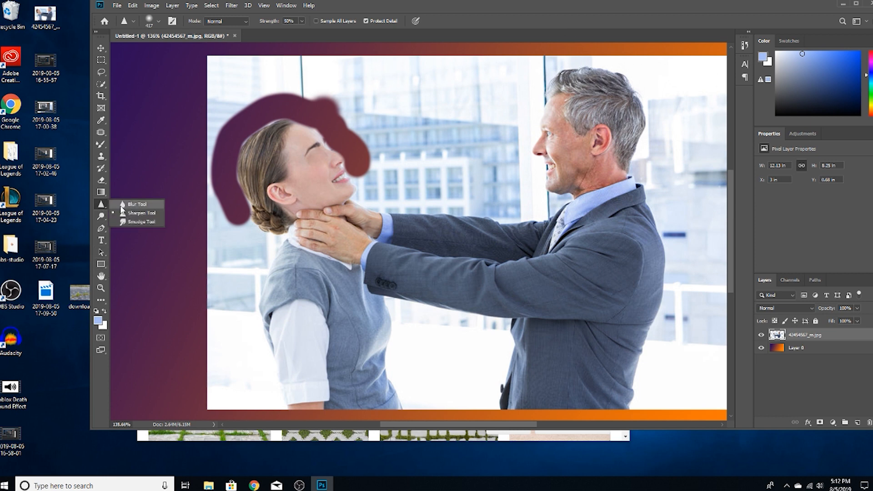
pyautogui.click(141, 222)
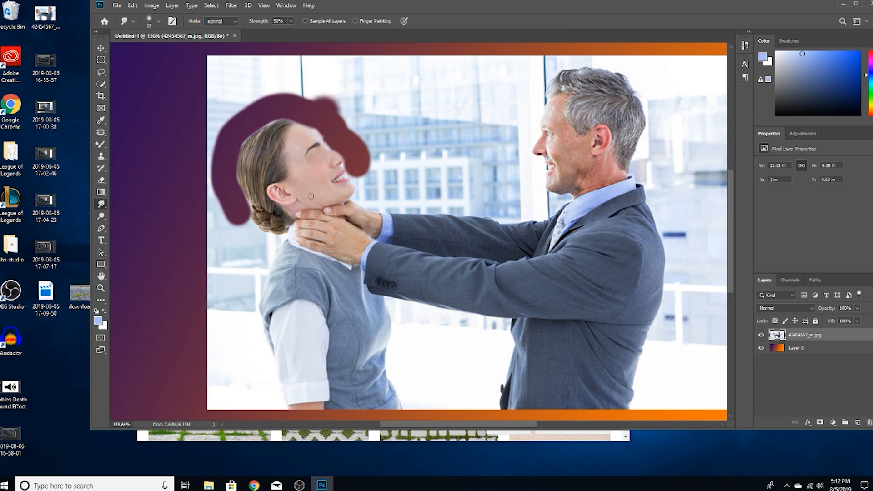
pyautogui.moveTo(350, 214)
pyautogui.mouseDown()
pyautogui.moveTo(367, 228)
pyautogui.moveTo(340, 221)
pyautogui.moveTo(293, 250)
pyautogui.moveTo(367, 274)
pyautogui.moveTo(444, 281)
pyautogui.moveTo(425, 218)
pyautogui.moveTo(408, 272)
pyautogui.mouseUp()
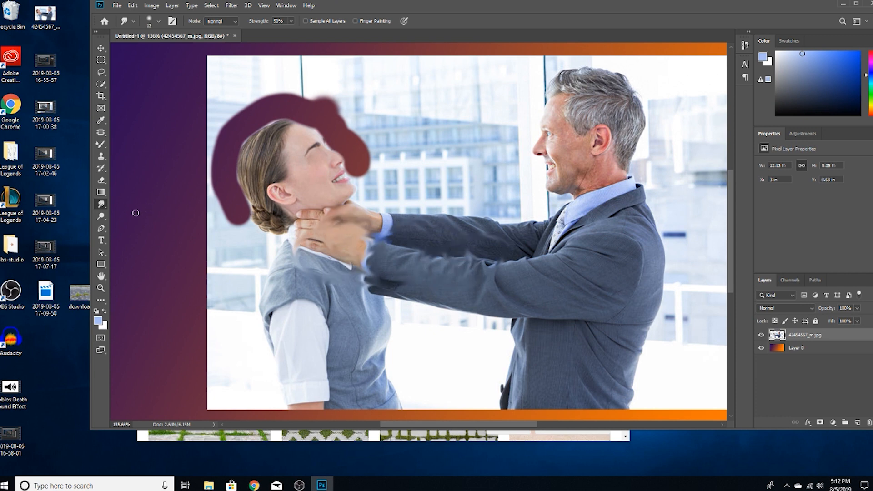
# Go through the toning tools, selecting the Dodge tool, switching to the Sponge tool, and returning to the Dodge tool.
pyautogui.click(100, 216)
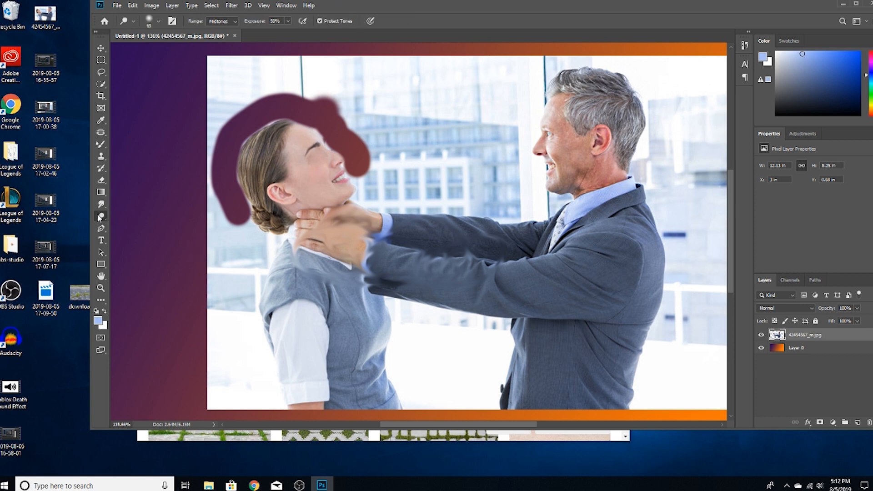
pyautogui.rightClick(100, 218)
pyautogui.click(136, 216)
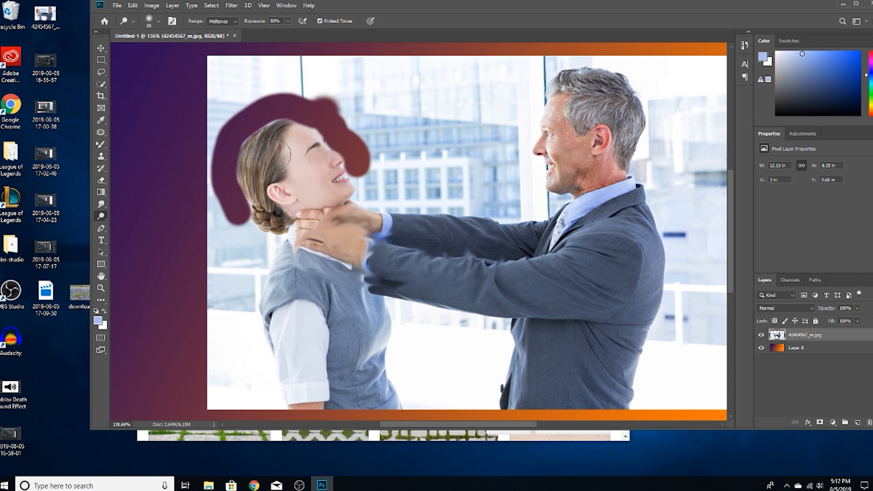
pyautogui.rightClick(105, 215)
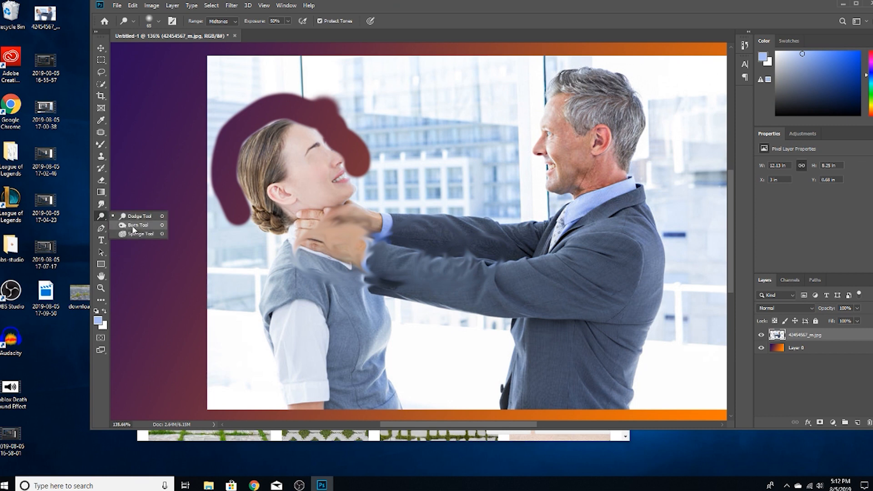
pyautogui.click(135, 234)
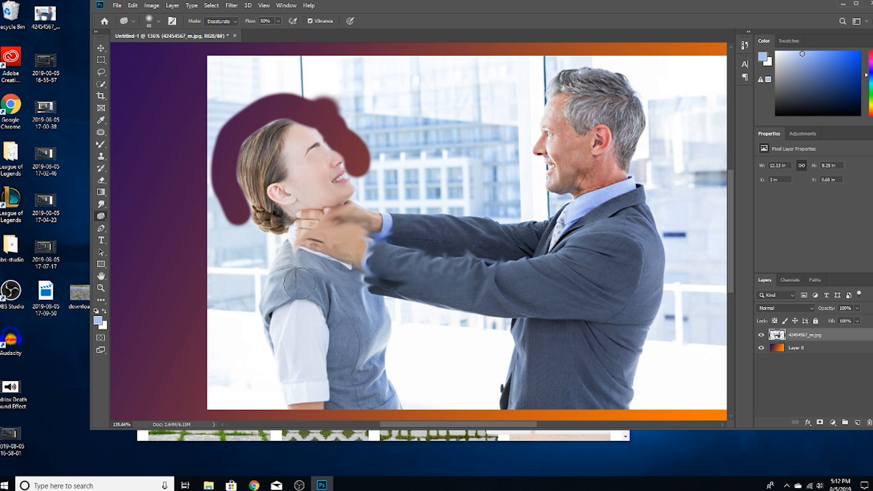
pyautogui.rightClick(101, 216)
pyautogui.click(132, 218)
# Start a new text layer with the Horizontal Type tool in the upper part of the photo, between the two people.
pyautogui.click(101, 240)
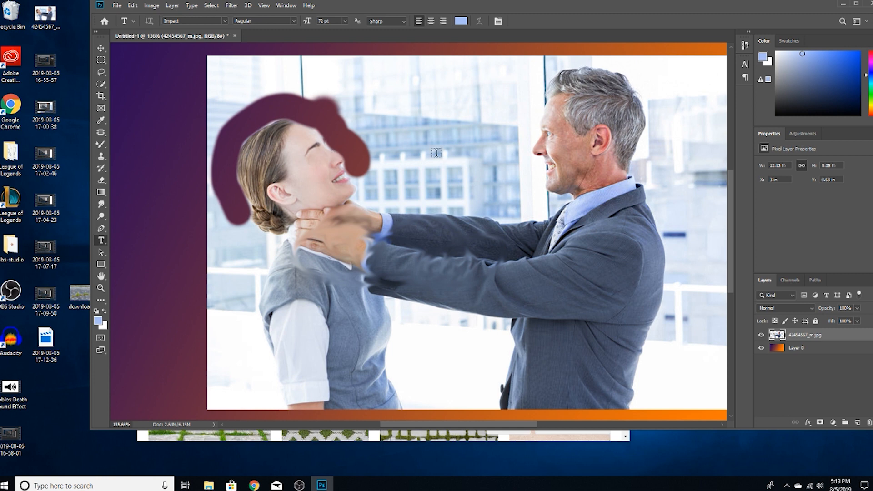
pyautogui.rightClick(106, 241)
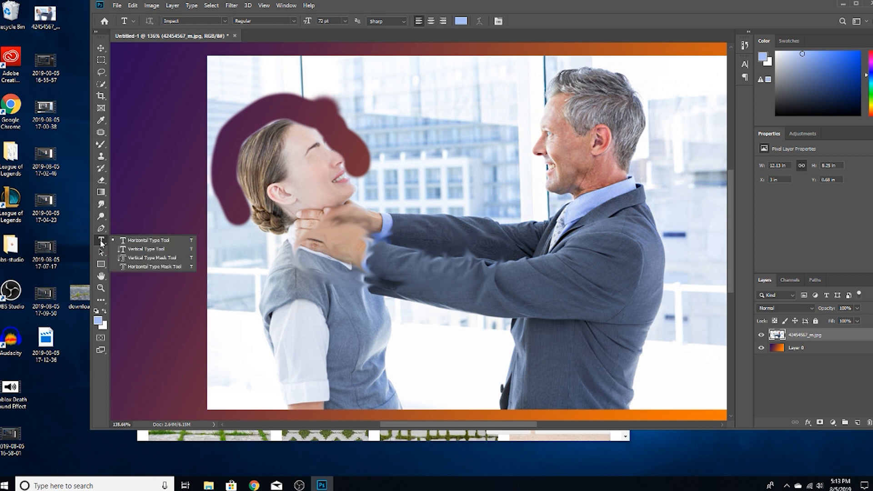
pyautogui.click(101, 240)
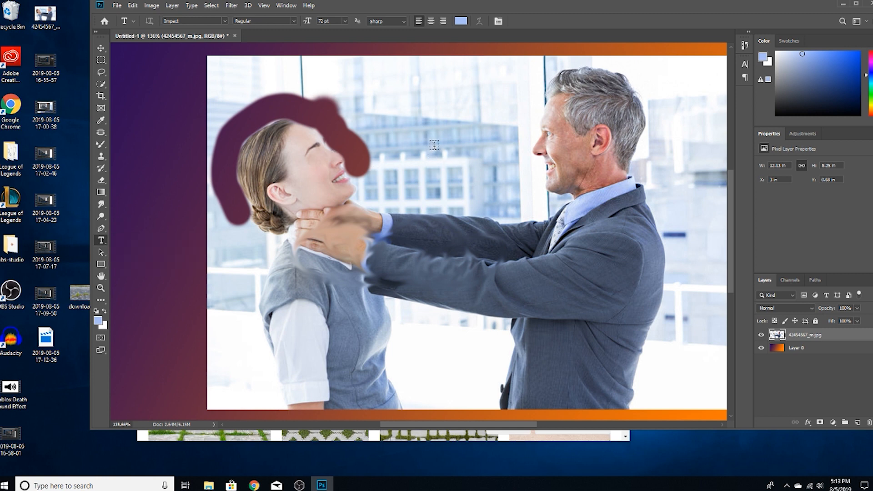
pyautogui.click(415, 110)
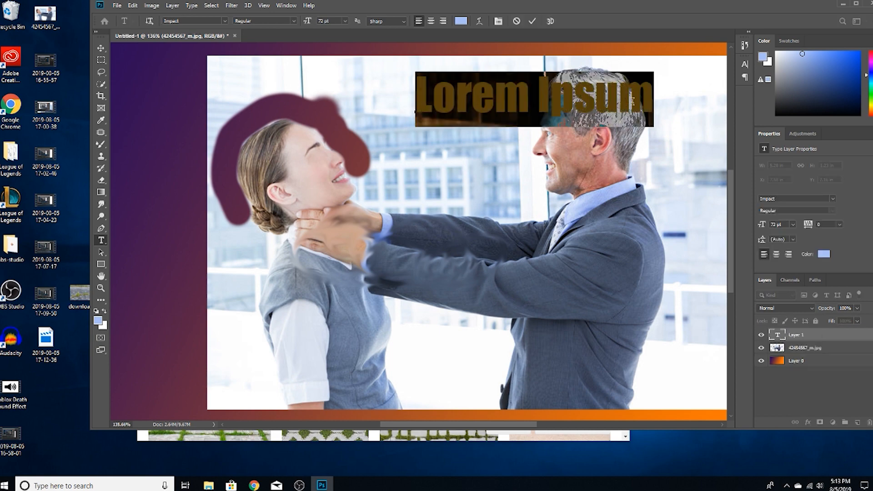
# Enter "theheeopwepje" as the text in Impact Regular, 72 pt, and commit it.
pyautogui.moveTo(606, 5); pyautogui.dragTo(538, 0)
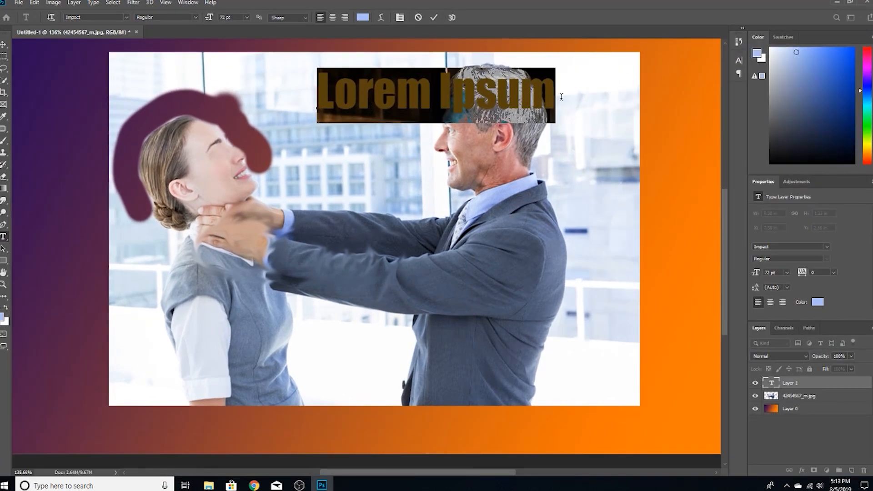
pyautogui.click(127, 18)
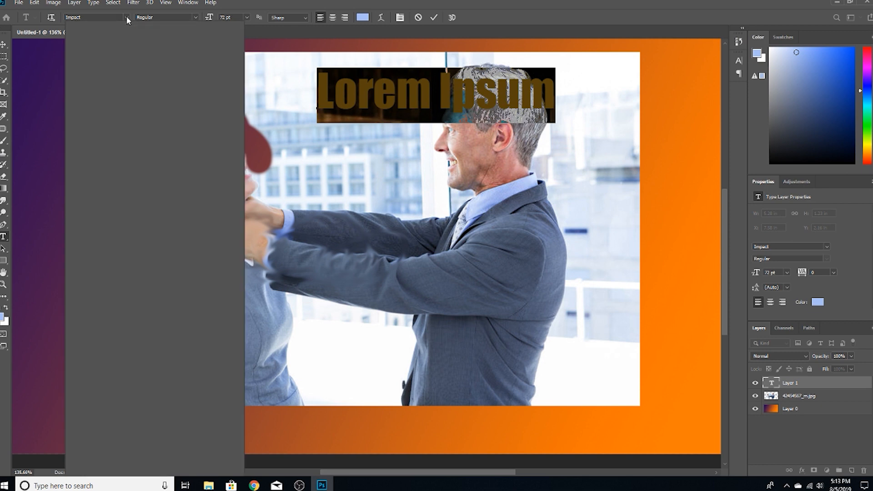
pyautogui.click(127, 19)
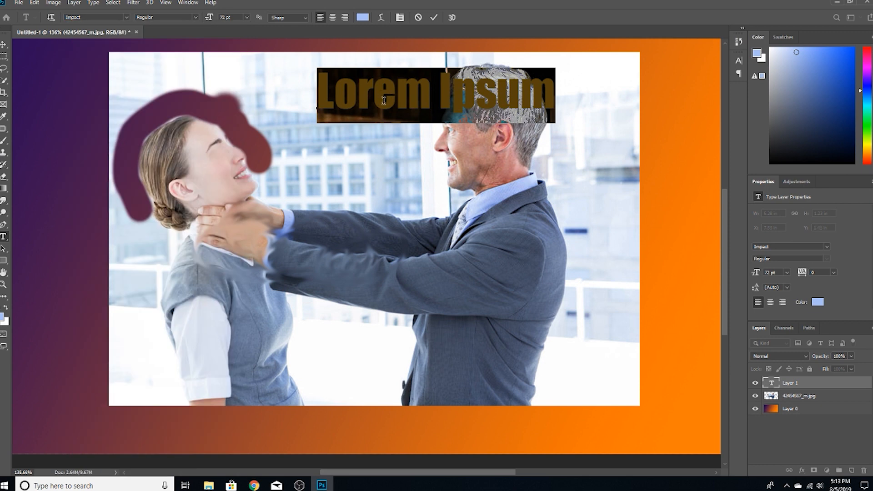
pyautogui.write('theheeopwepj')
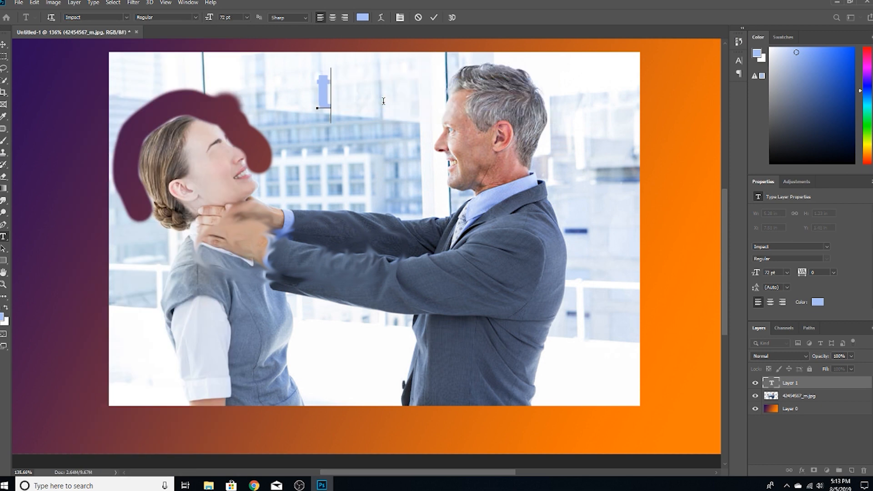
pyautogui.write('e')
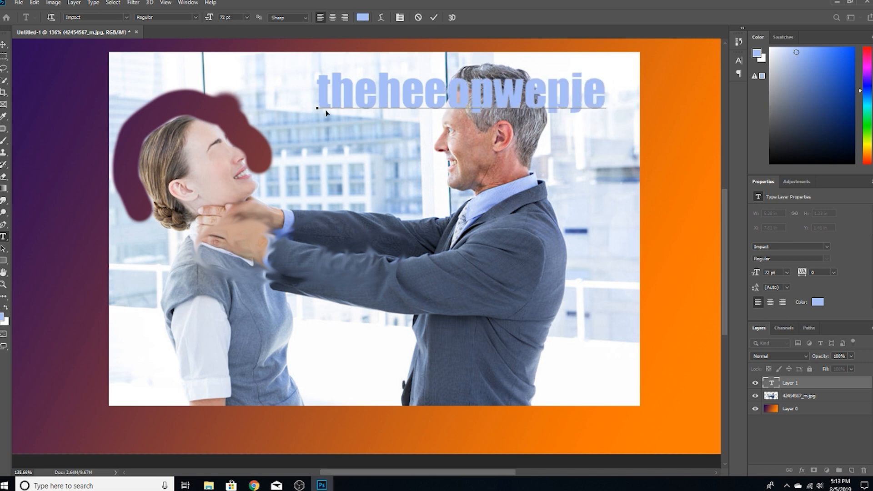
pyautogui.hotkey('ctrl', 't')
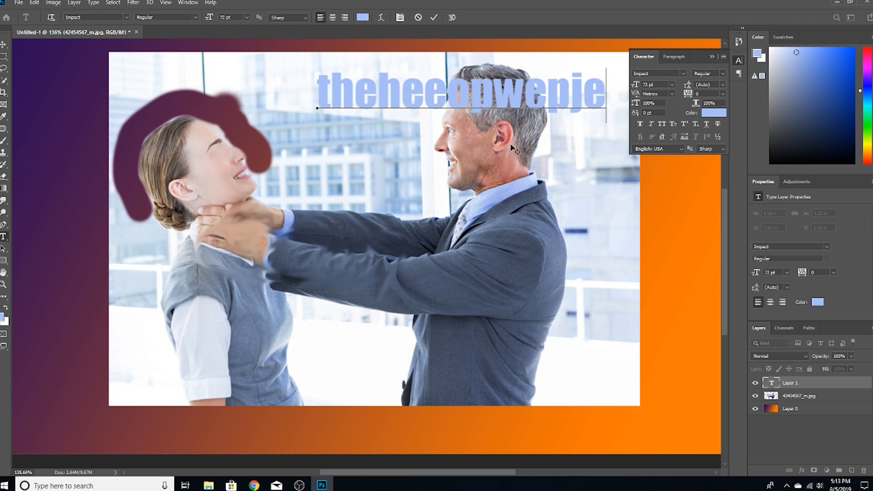
pyautogui.click(712, 56)
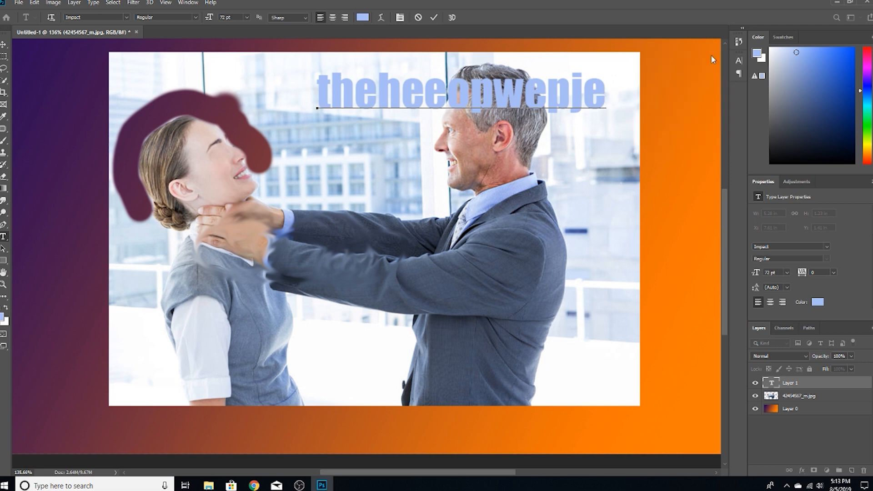
pyautogui.click(548, 160)
# Free-transform the text, scaling it up to about 310% and moving it across the middle of the photo.
pyautogui.hotkey('ctrl', 't')
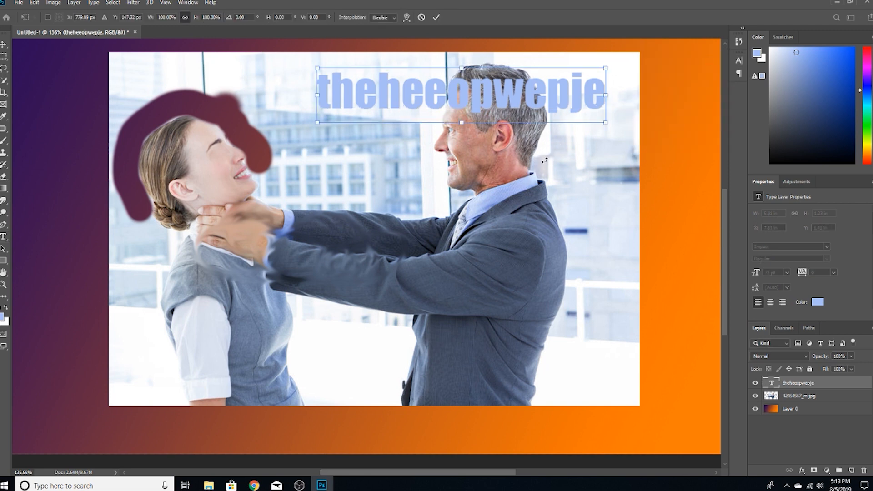
pyautogui.moveTo(316, 69); pyautogui.dragTo(173, 41)
pyautogui.moveTo(432, 108); pyautogui.dragTo(383, 270)
pyautogui.moveTo(473, 158); pyautogui.dragTo(300, 172)
pyautogui.moveTo(631, 122); pyautogui.dragTo(687, 112)
pyautogui.moveTo(468, 188); pyautogui.dragTo(716, 203)
pyautogui.moveTo(279, 197); pyautogui.dragTo(309, 204)
pyautogui.moveTo(58, 125); pyautogui.dragTo(645, 323)
pyautogui.moveTo(307, 254); pyautogui.dragTo(263, 176)
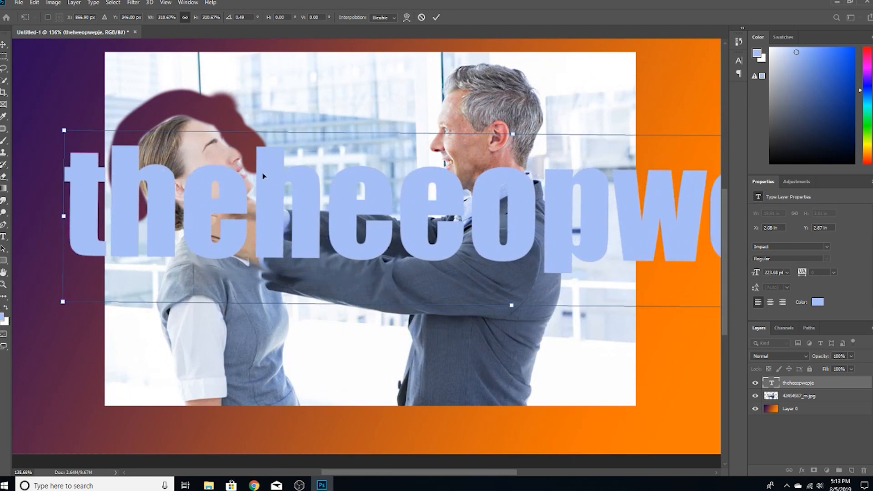
pyautogui.moveTo(160, 165); pyautogui.dragTo(133, 165)
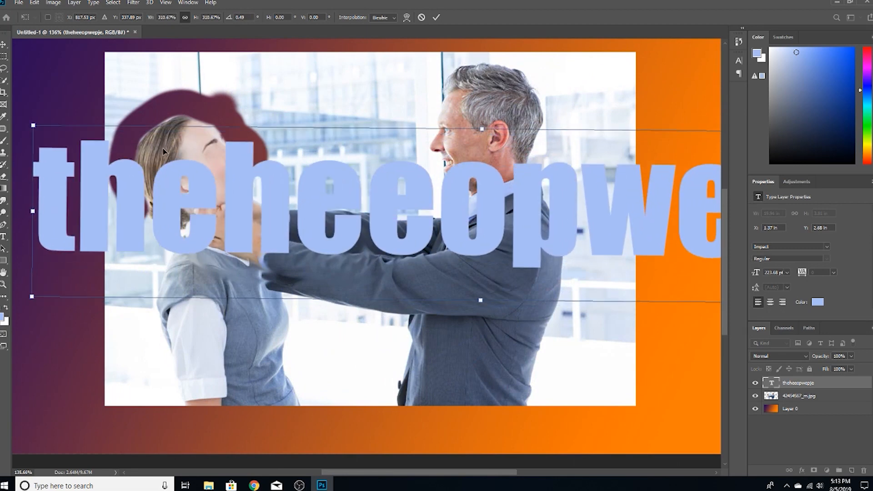
# Scale the text down to about 226%, place it across both heads, rotate it to about -0.2°, and apply the transform.
pyautogui.moveTo(573, 201); pyautogui.dragTo(242, 206)
pyautogui.moveTo(582, 159); pyautogui.dragTo(337, 221)
pyautogui.moveTo(216, 239); pyautogui.dragTo(580, 131)
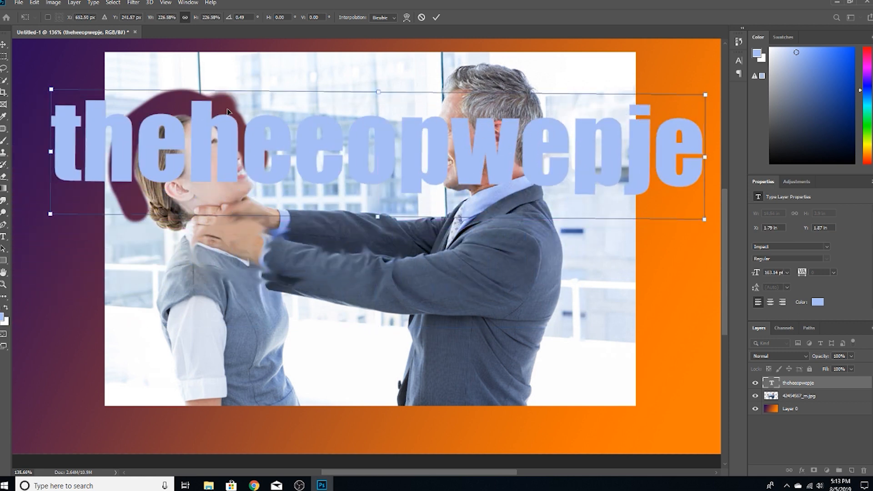
pyautogui.moveTo(36, 83); pyautogui.dragTo(38, 88)
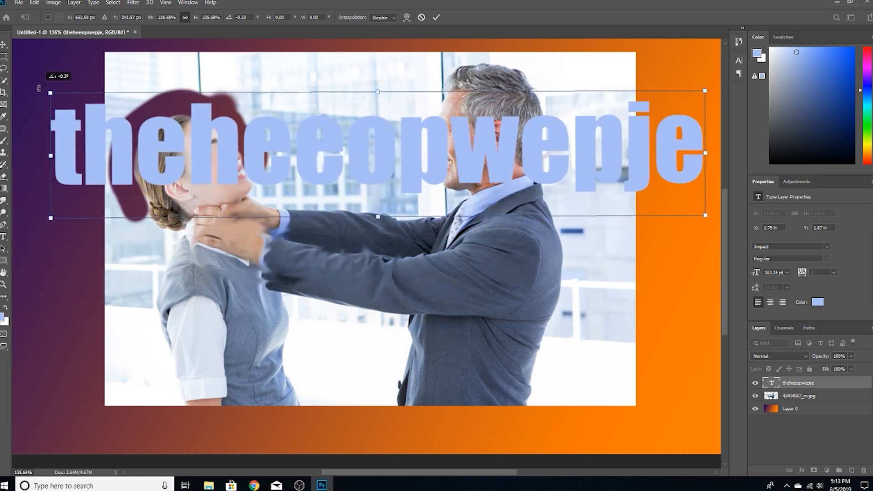
pyautogui.doubleClick(816, 385)
# Open the text layer's Layer Style settings and preview Bevel & Emboss and Stroke, turning each off again.
pyautogui.doubleClick(831, 382)
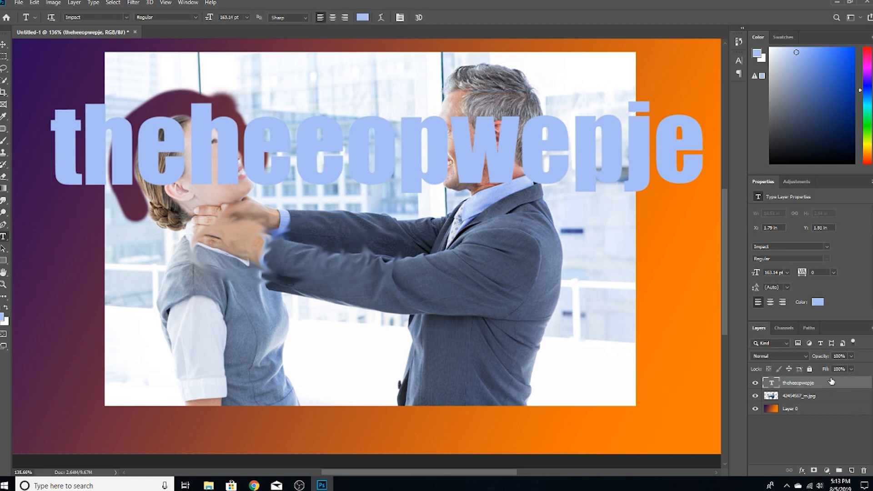
pyautogui.moveTo(449, 73); pyautogui.dragTo(447, 243)
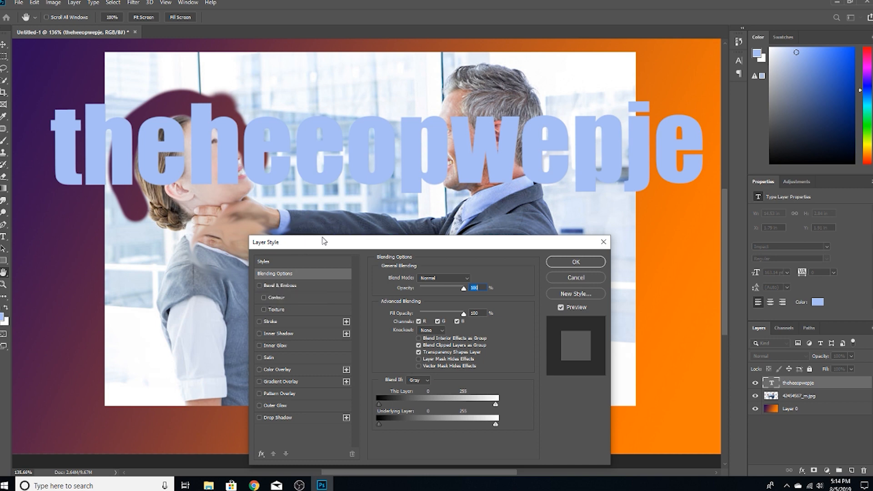
pyautogui.moveTo(490, 247); pyautogui.dragTo(523, 222)
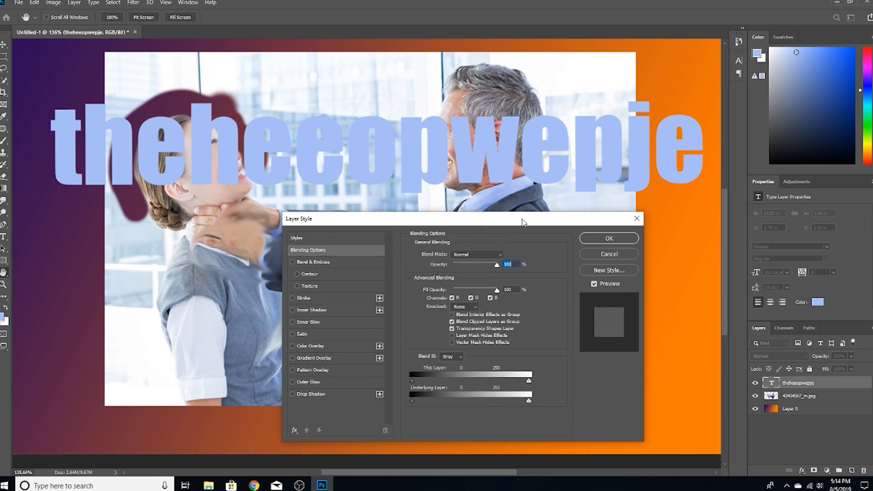
pyautogui.click(292, 262)
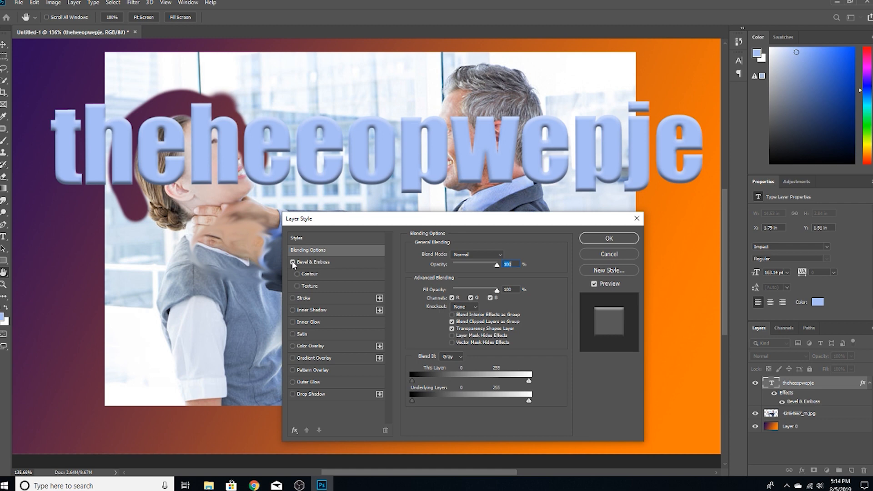
pyautogui.click(293, 263)
pyautogui.click(297, 286)
pyautogui.click(293, 298)
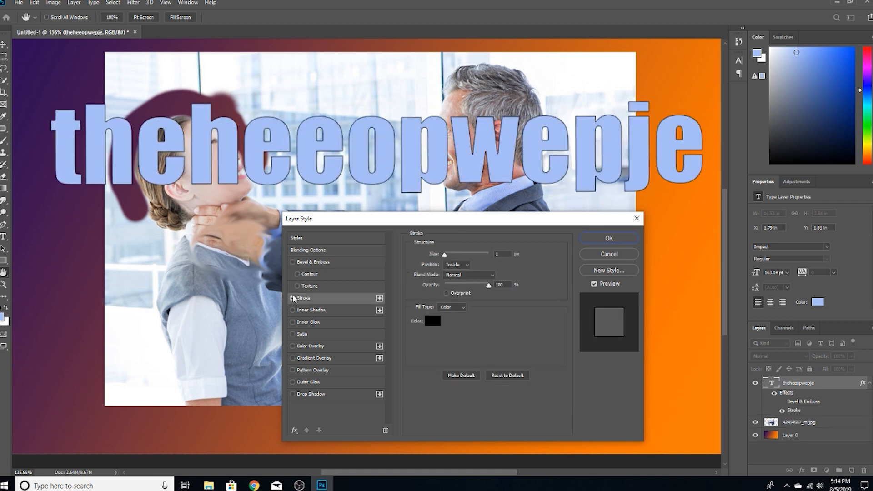
pyautogui.click(292, 297)
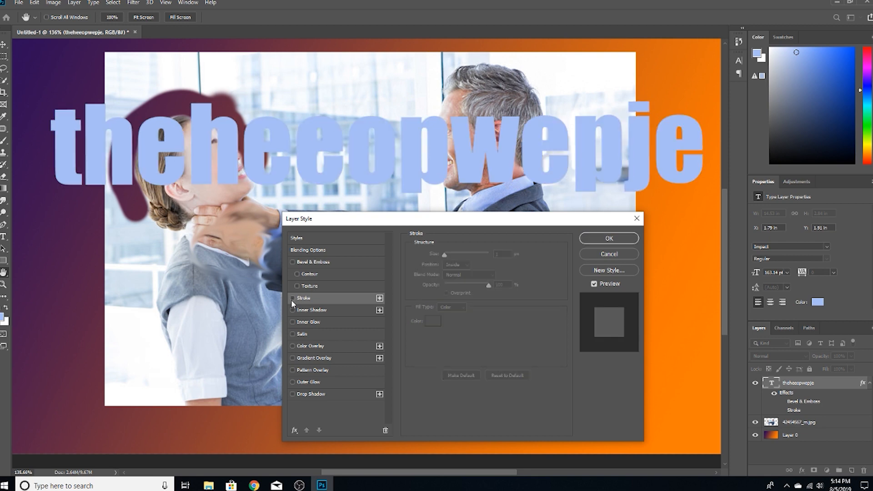
# Preview Inner Shadow, Inner Glow, Satin and Color Overlay on the text one at a time, turning each off again.
pyautogui.click(293, 310)
pyautogui.click(293, 309)
pyautogui.click(293, 321)
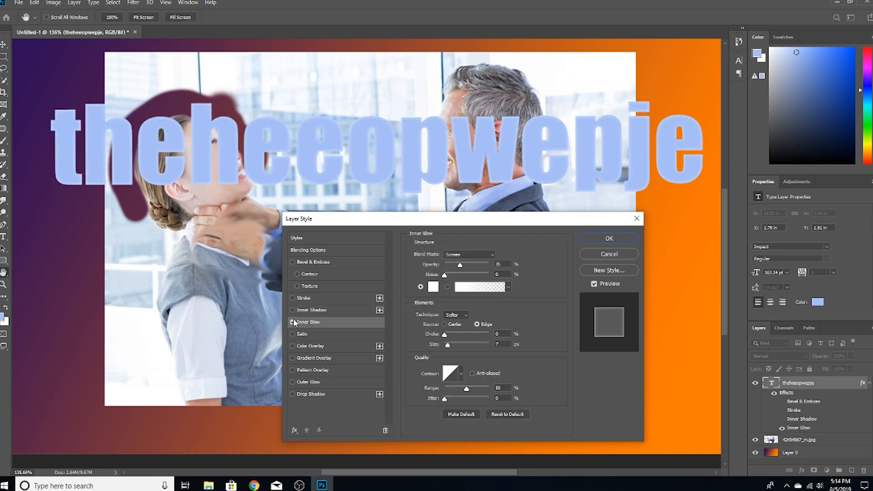
pyautogui.click(292, 322)
pyautogui.click(292, 334)
pyautogui.click(293, 334)
pyautogui.click(293, 346)
pyautogui.click(293, 347)
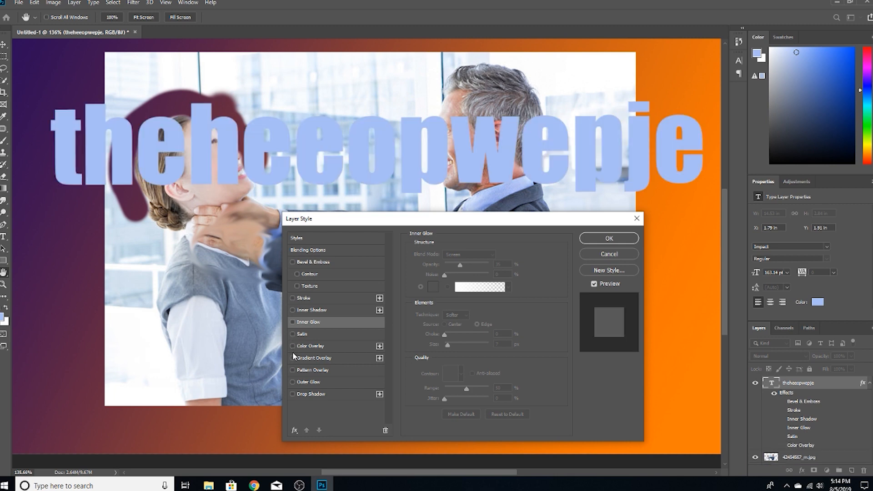
# Preview Gradient Overlay, Pattern Overlay, Outer Glow and Drop Shadow on the text, turn each off, and close the layer styles.
pyautogui.click(292, 358)
pyautogui.click(293, 357)
pyautogui.click(292, 369)
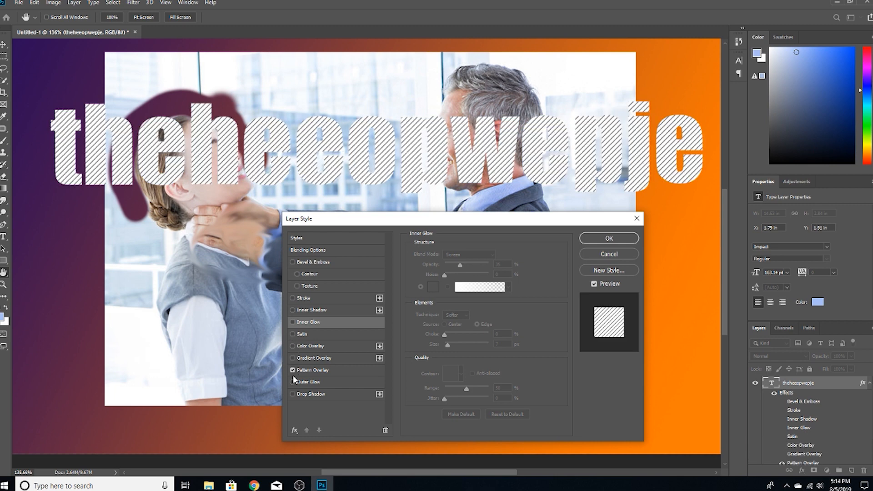
pyautogui.click(292, 369)
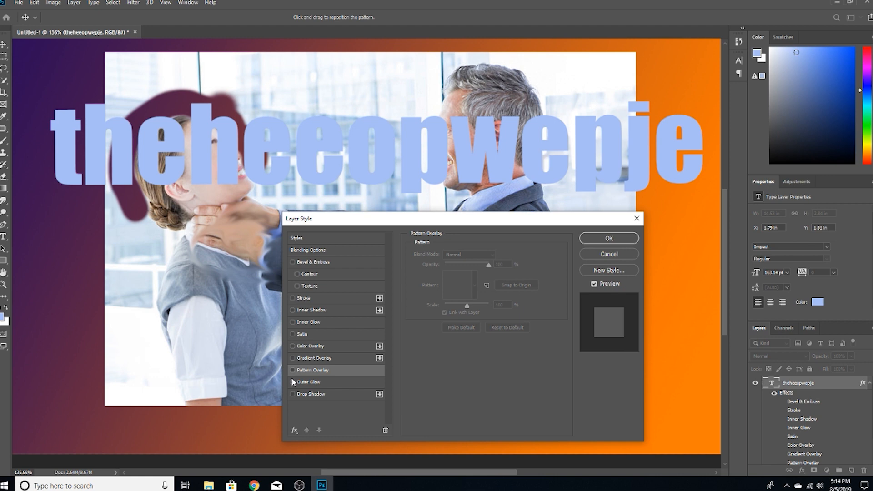
pyautogui.click(293, 382)
pyautogui.click(292, 382)
pyautogui.click(293, 394)
pyautogui.click(292, 394)
pyautogui.click(609, 238)
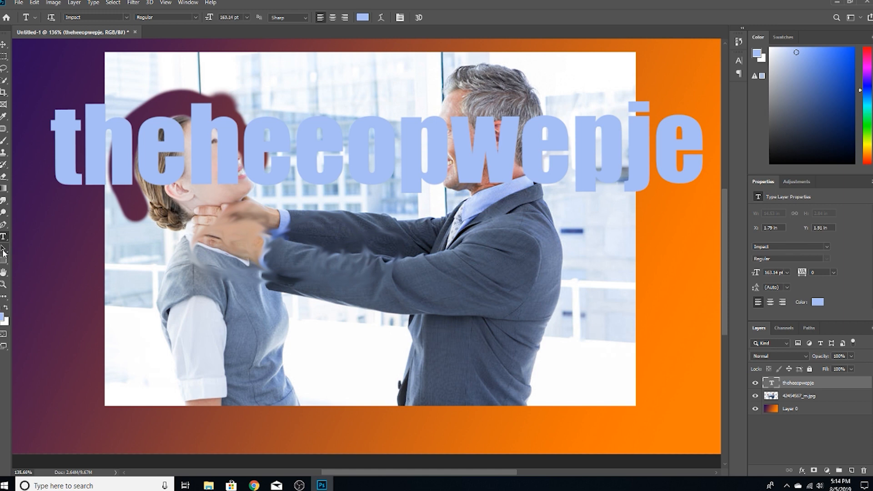
# Browse the available fonts for the text, previewing Courier New, and check the style choices while keeping Impact Regular.
pyautogui.click(126, 17)
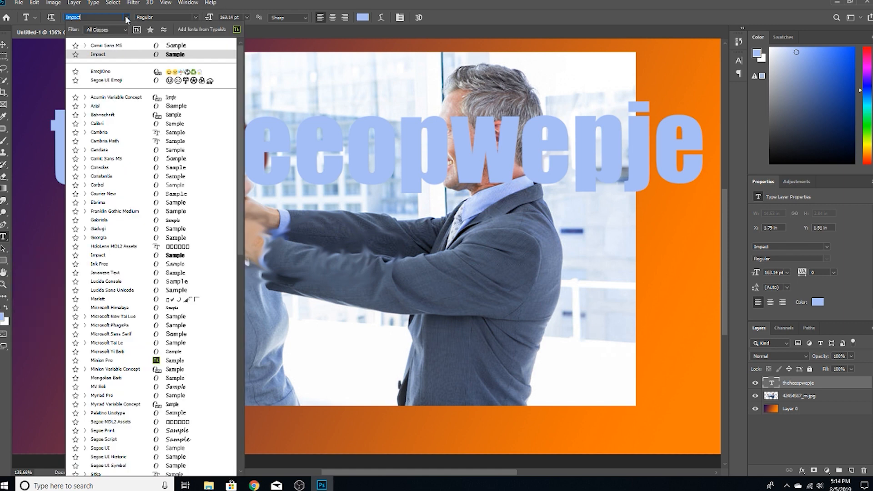
pyautogui.scroll(-1, 145, 150)
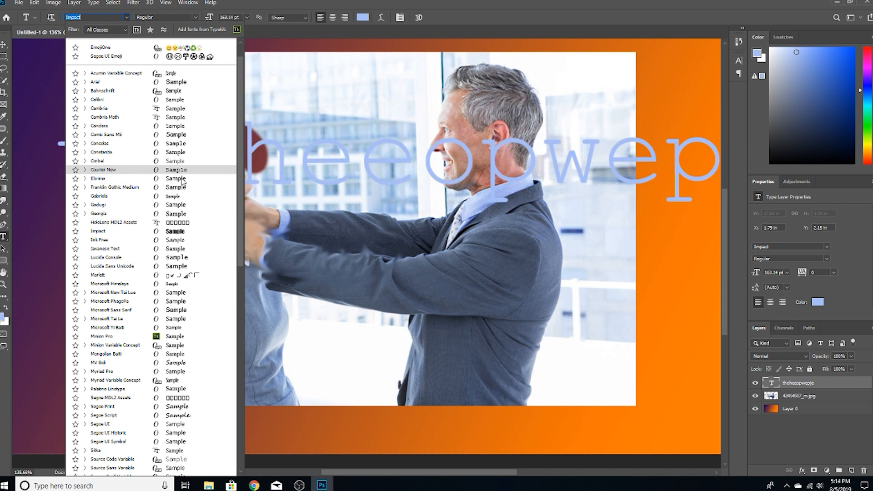
pyautogui.click(126, 18)
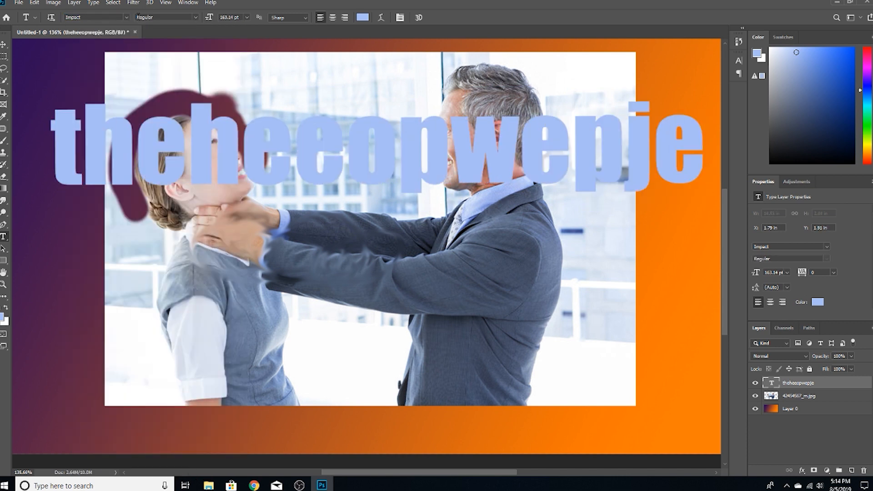
pyautogui.click(196, 17)
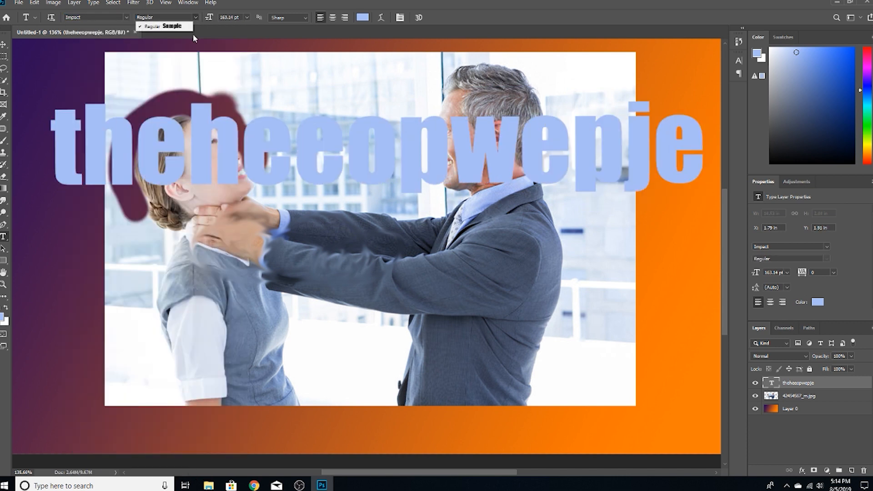
pyautogui.click(170, 26)
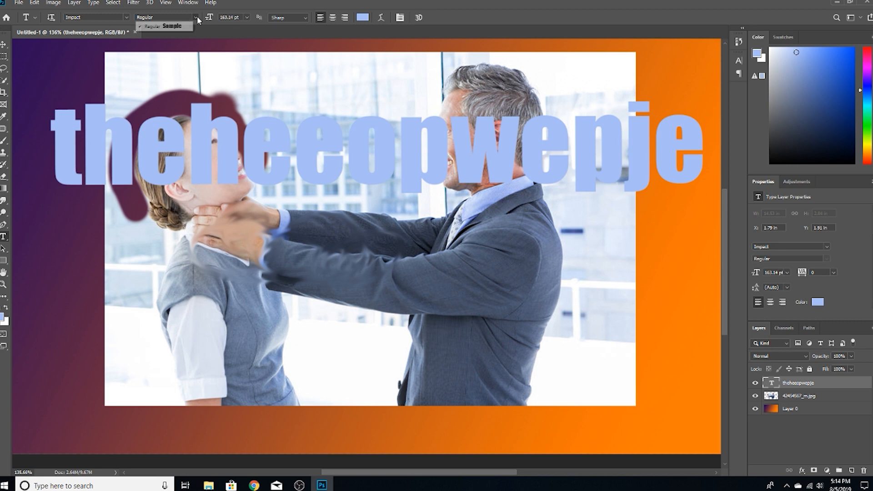
# Set the text layer's font to Bahnschrift with the SemiLight style.
pyautogui.click(125, 18)
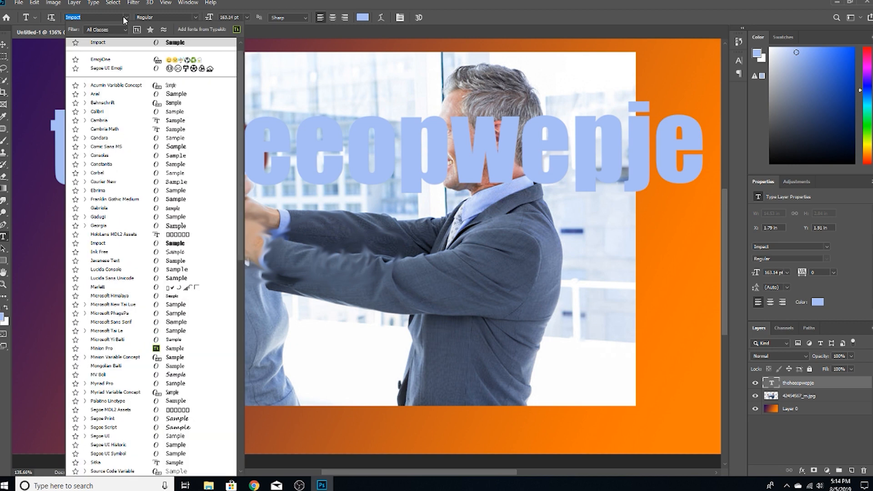
pyautogui.click(122, 102)
pyautogui.click(193, 18)
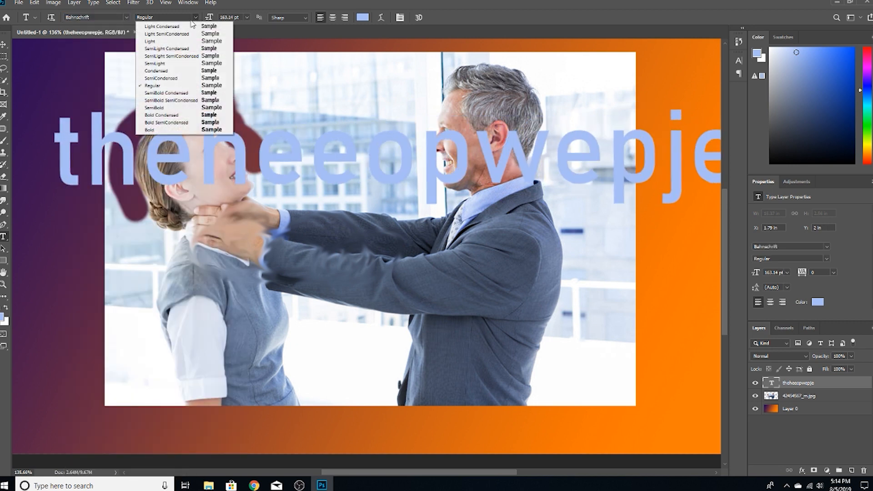
pyautogui.click(179, 67)
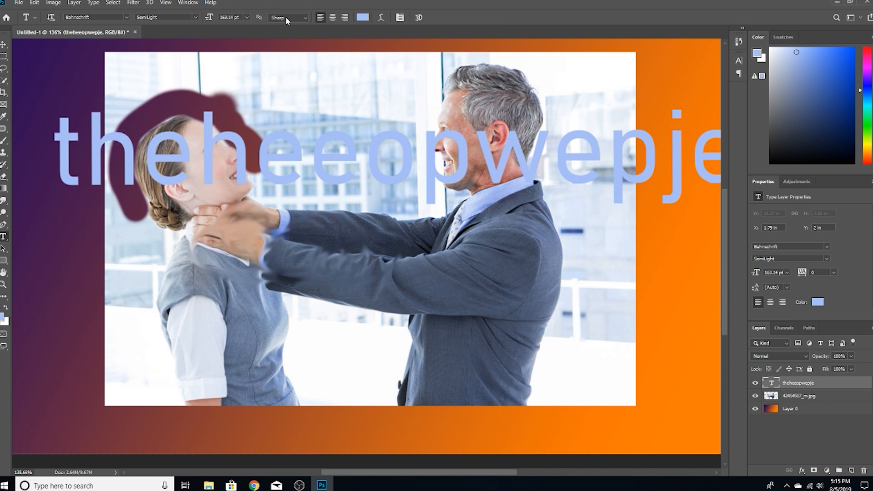
# Try to set the text size to 233 pt.
pyautogui.moveTo(237, 18); pyautogui.dragTo(221, 17)
pyautogui.write('233')
pyautogui.press('Return')
pyautogui.click(486, 171)
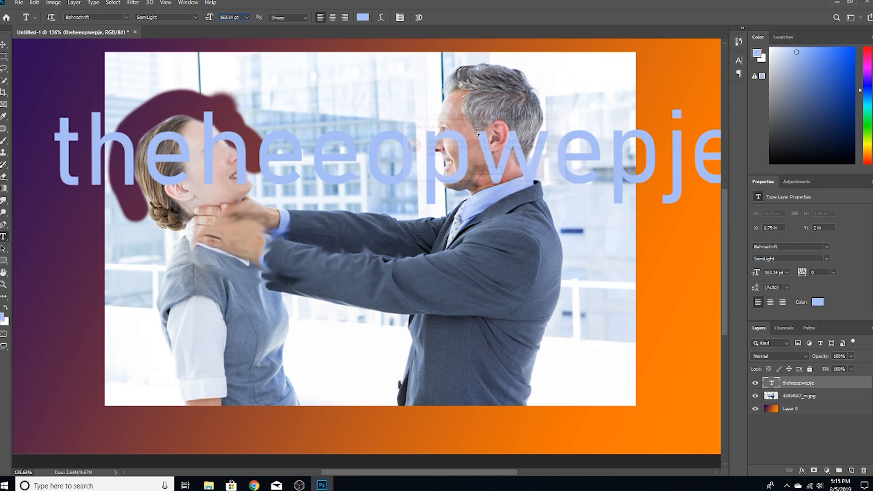
# Preview center and right alignment on the text and restore left alignment.
pyautogui.click(330, 18)
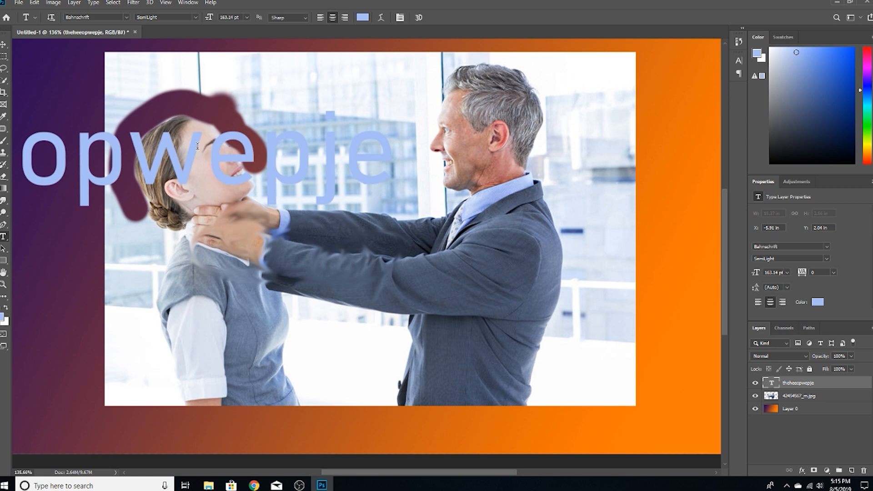
pyautogui.click(348, 18)
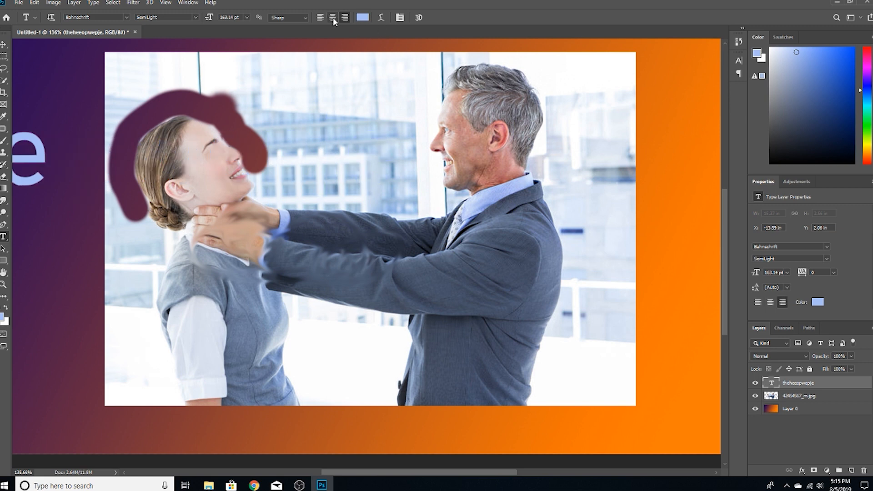
pyautogui.click(320, 17)
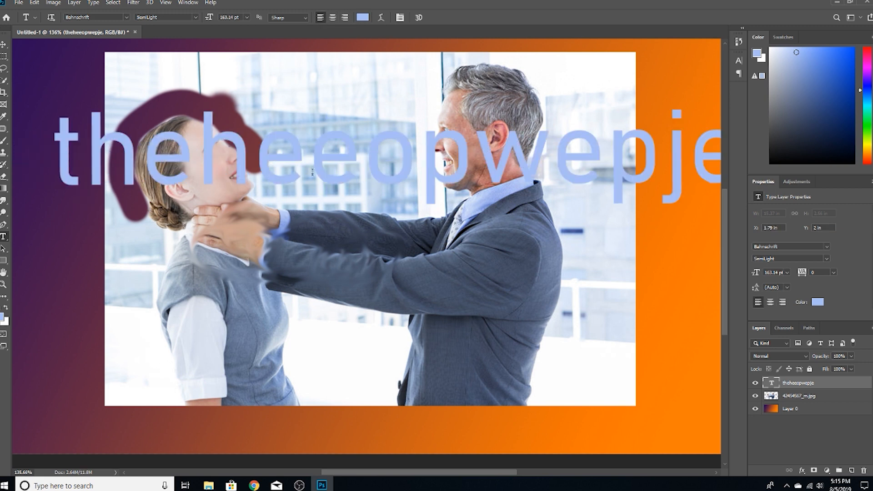
# Change the text color to dark purple 660099, previewing other shades first.
pyautogui.click(364, 18)
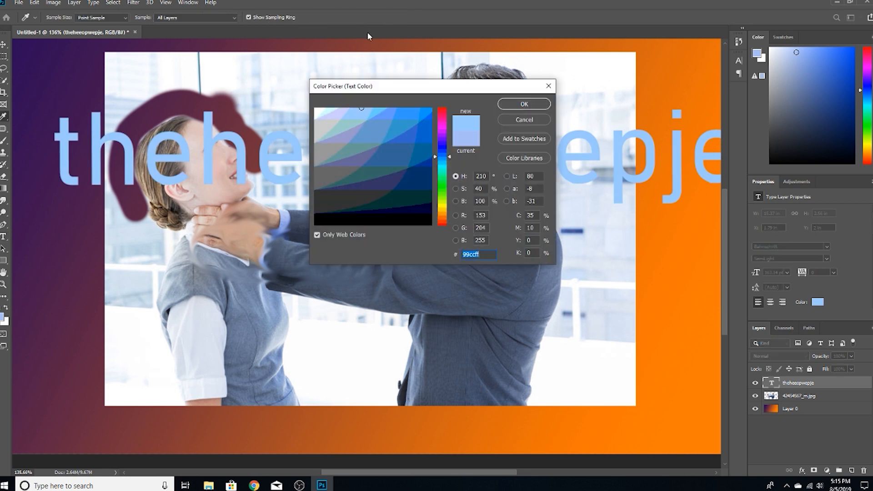
pyautogui.click(404, 166)
pyautogui.moveTo(403, 166)
pyautogui.mouseDown()
pyautogui.moveTo(382, 190)
pyautogui.moveTo(363, 153)
pyautogui.moveTo(402, 124)
pyautogui.mouseUp()
pyautogui.moveTo(439, 157); pyautogui.dragTo(438, 137)
pyautogui.click(391, 144)
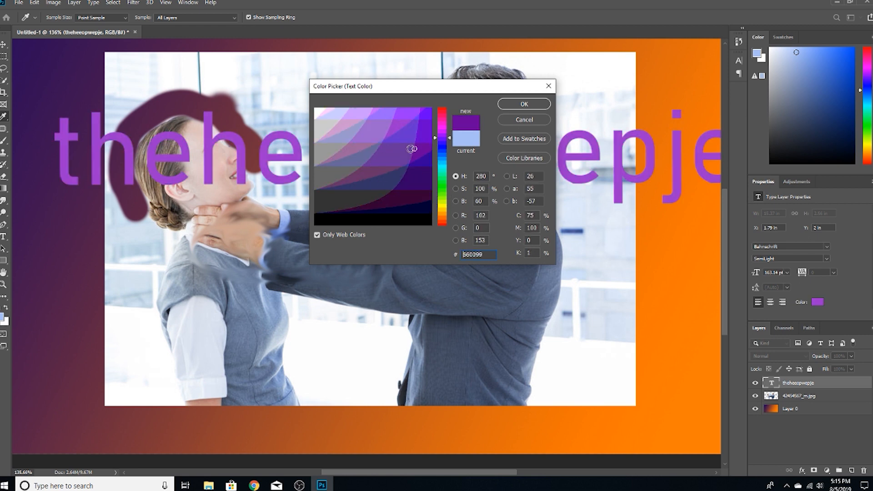
pyautogui.click(525, 103)
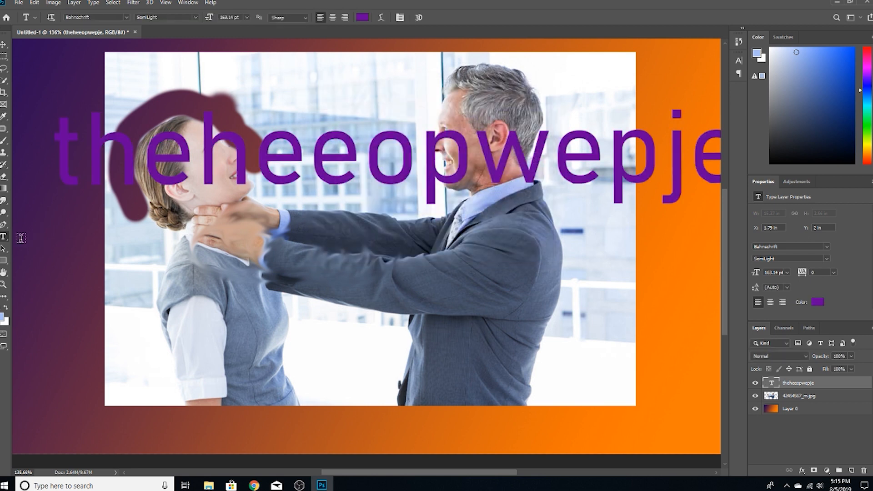
pyautogui.click(3, 248)
pyautogui.moveTo(186, 163); pyautogui.dragTo(220, 198)
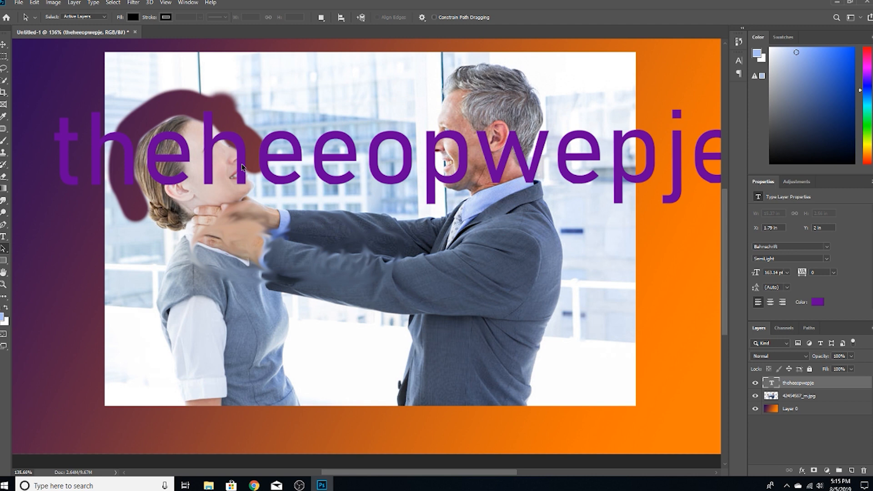
# Draw a rectangle about 248 by 122 px over the woman's torso and move it between the two people, below the man's arms.
pyautogui.click(5, 262)
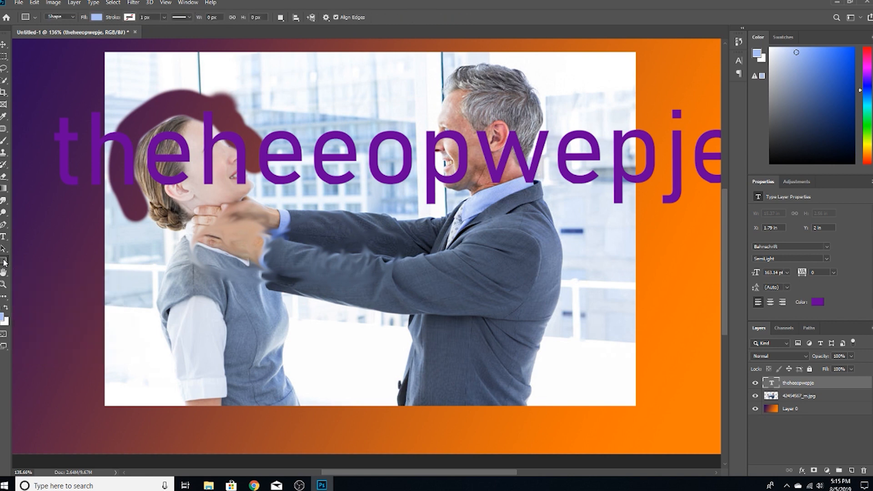
pyautogui.rightClick(6, 262)
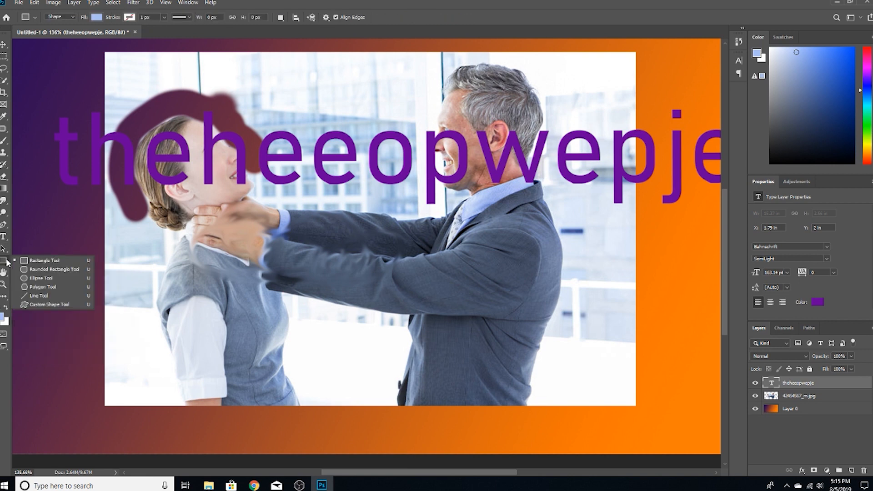
pyautogui.click(45, 261)
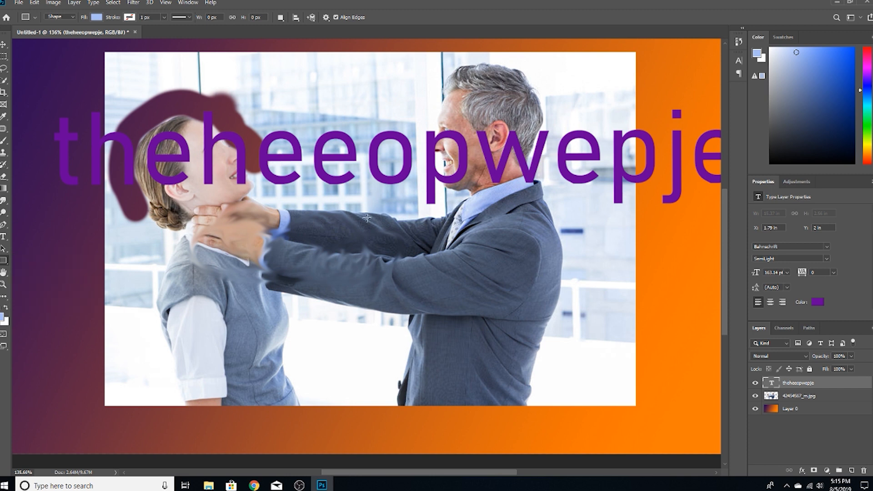
pyautogui.moveTo(124, 265); pyautogui.dragTo(278, 342)
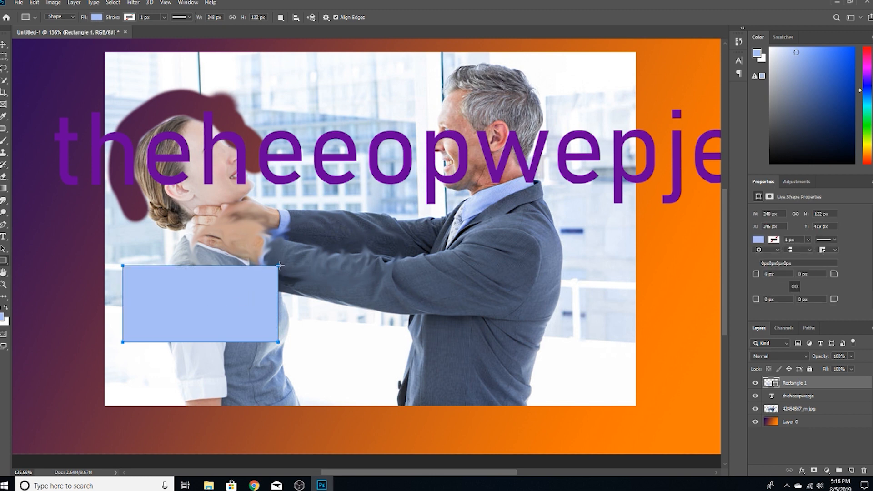
pyautogui.click(4, 44)
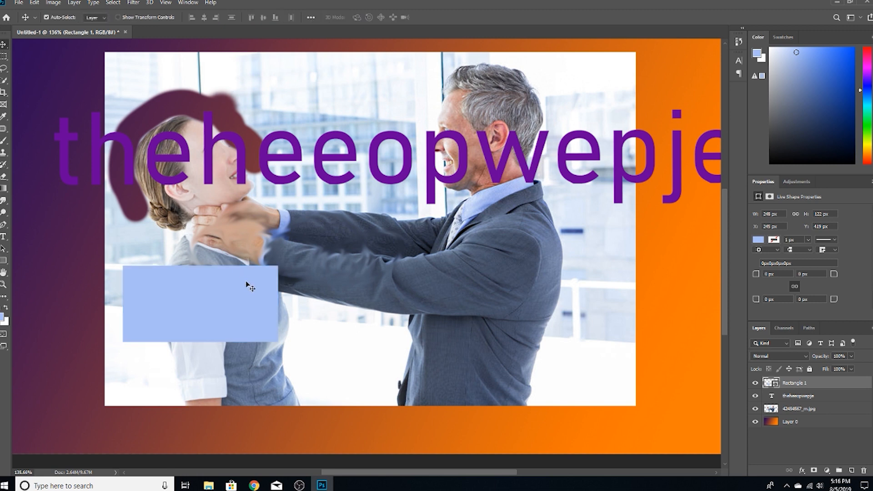
pyautogui.moveTo(269, 277); pyautogui.dragTo(399, 272)
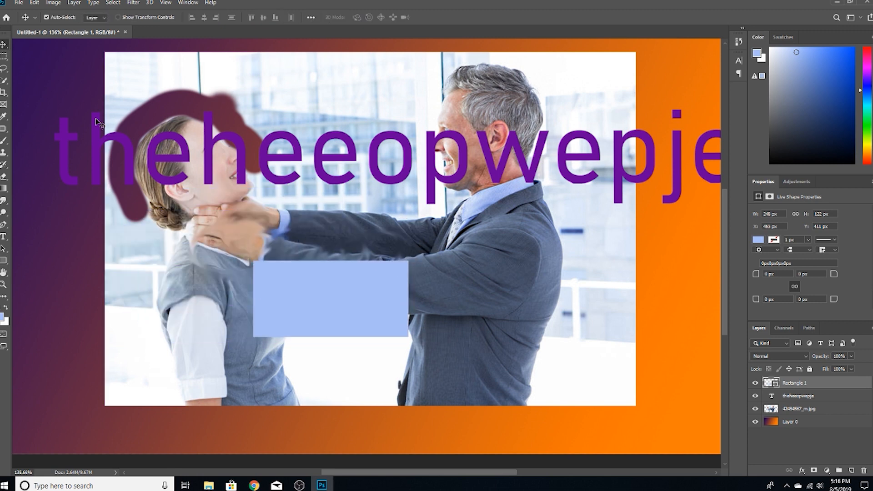
# Try several fill swatches on the rectangle, set its fill to gray, and cancel creating another rectangle.
pyautogui.click(4, 260)
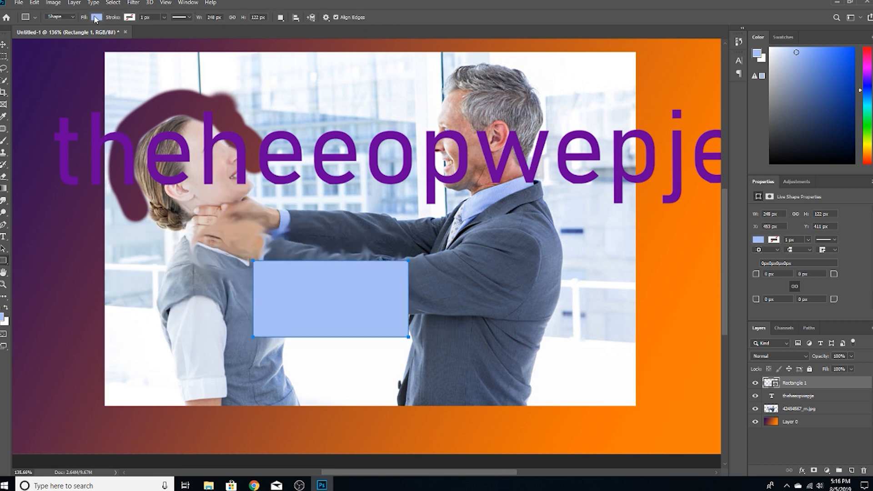
pyautogui.click(96, 17)
pyautogui.click(121, 111)
pyautogui.click(70, 85)
pyautogui.click(124, 85)
pyautogui.click(79, 65)
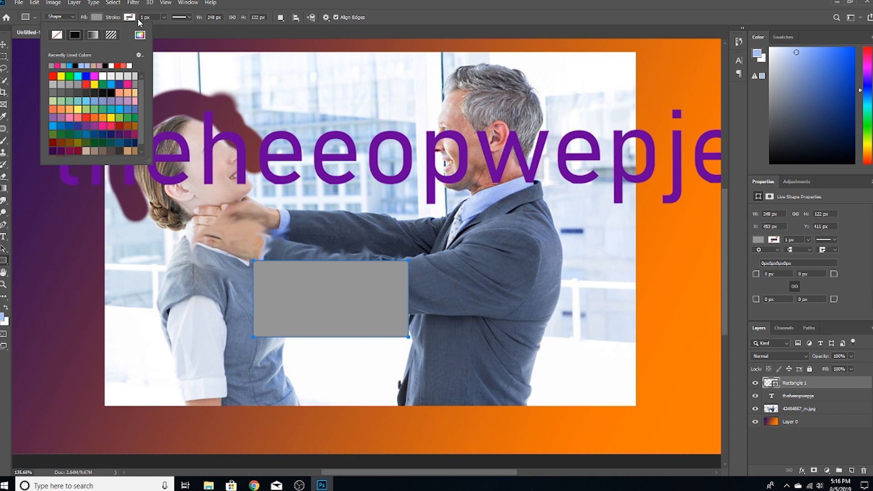
pyautogui.click(176, 69)
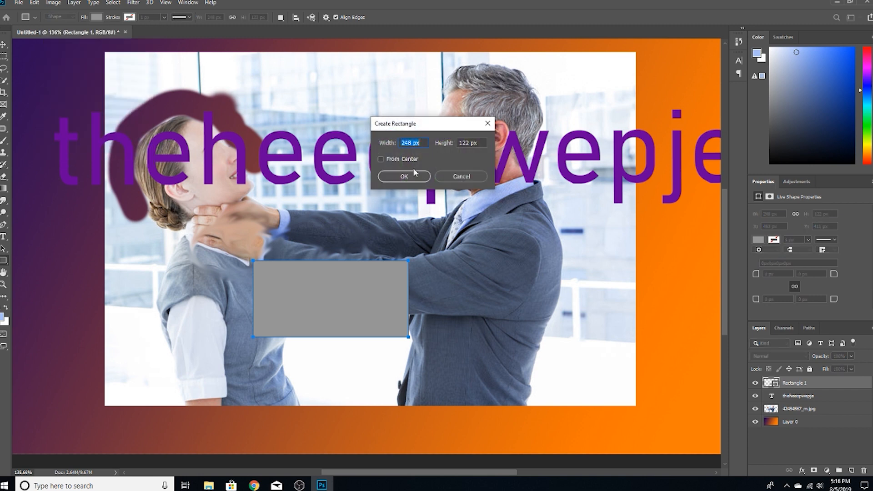
pyautogui.click(454, 178)
# Preview dashed and dotted stroke types on the rectangle and set its 1 px stroke to a solid line.
pyautogui.click(179, 18)
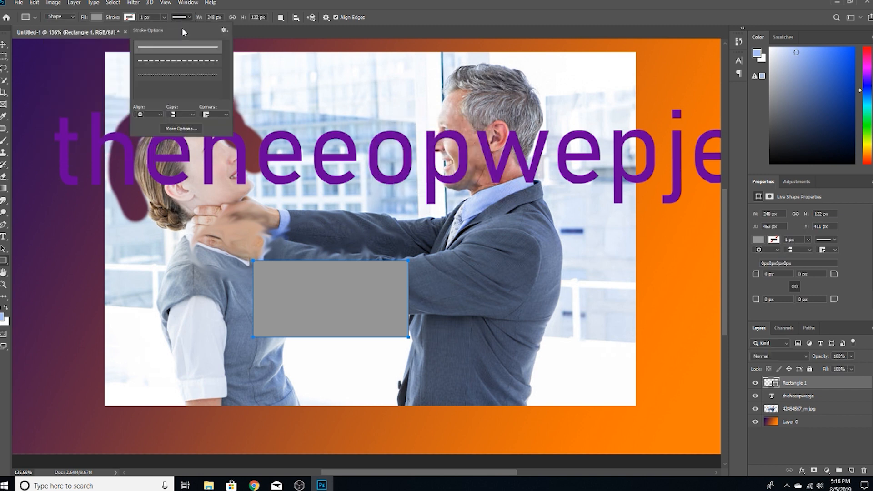
pyautogui.click(190, 60)
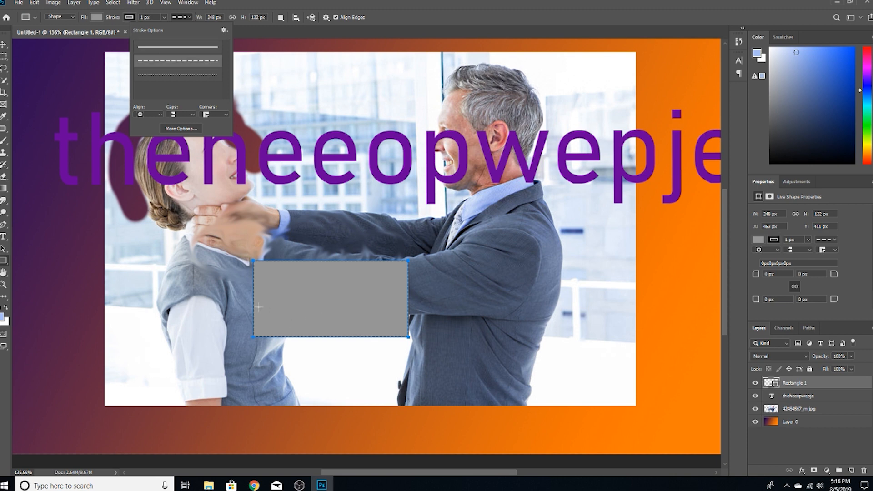
pyautogui.click(174, 74)
pyautogui.click(197, 46)
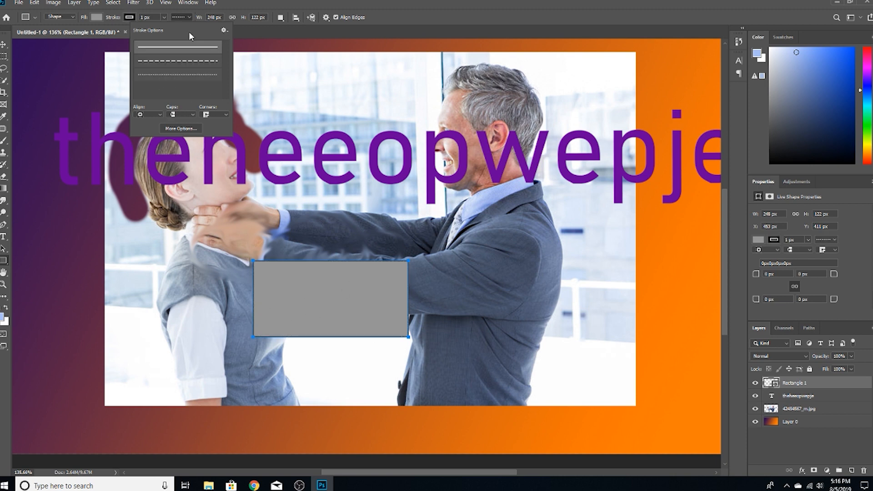
pyautogui.click(191, 18)
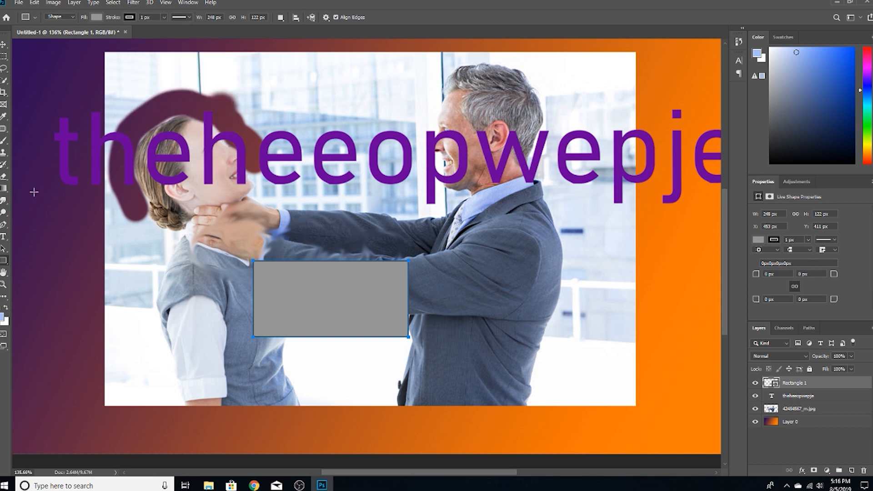
# Switch to the Custom Shape tool and browse its shape presets, keeping the arrow shape.
pyautogui.rightClick(4, 262)
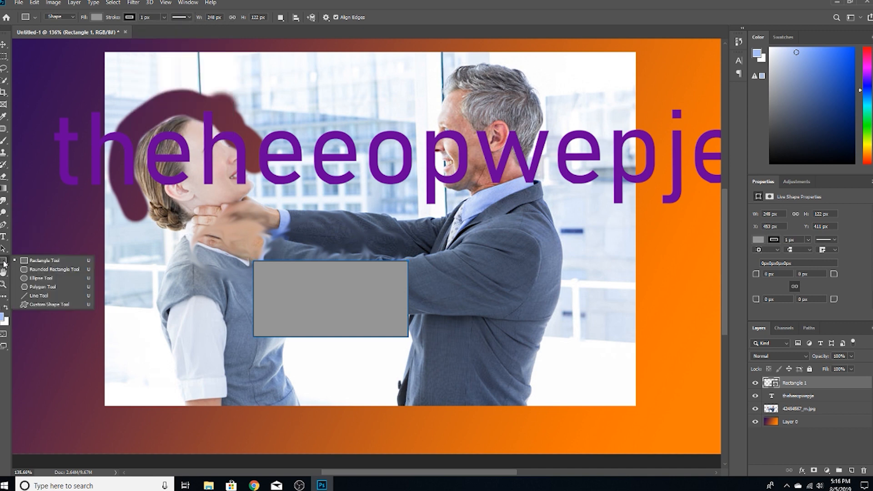
pyautogui.click(49, 305)
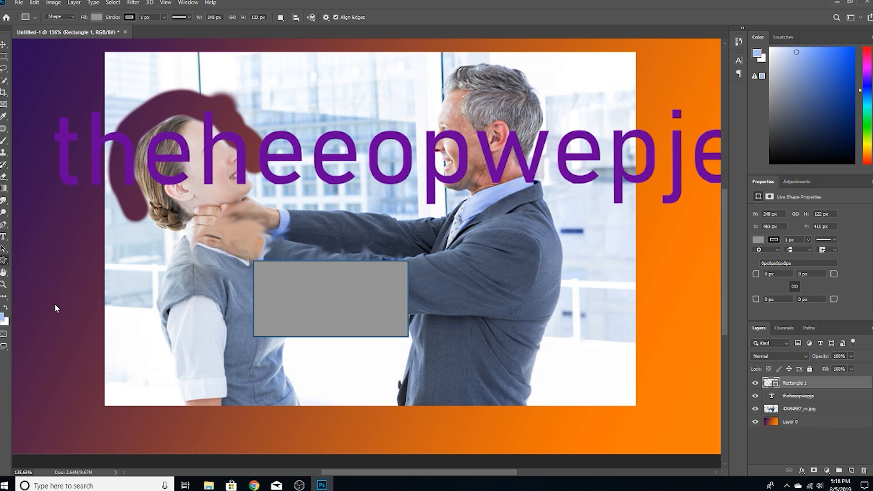
pyautogui.click(368, 17)
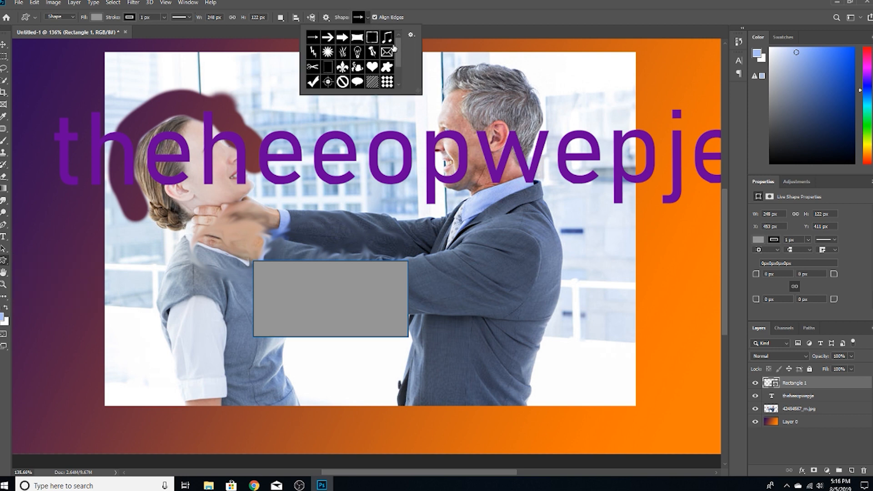
pyautogui.moveTo(400, 49)
pyautogui.mouseDown()
pyautogui.moveTo(398, 70)
pyautogui.moveTo(398, 38)
pyautogui.mouseUp()
pyautogui.moveTo(396, 56)
pyautogui.mouseDown()
pyautogui.moveTo(397, 76)
pyautogui.moveTo(399, 44)
pyautogui.mouseUp()
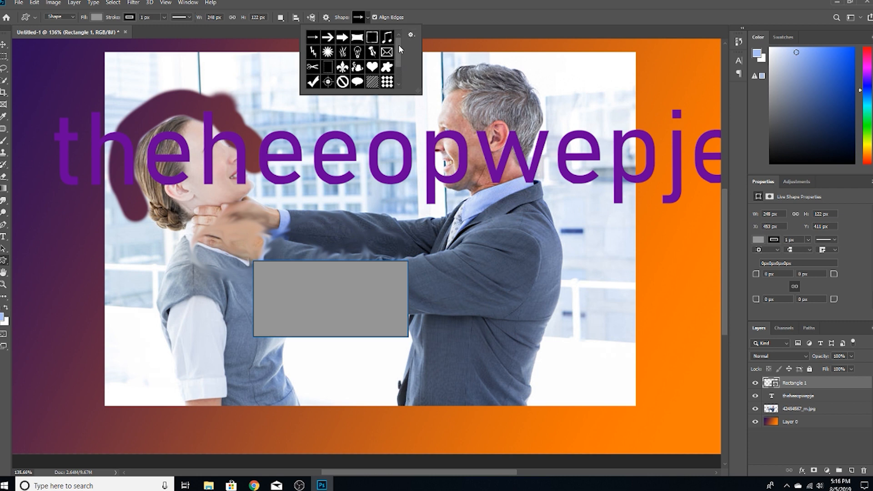
pyautogui.click(366, 15)
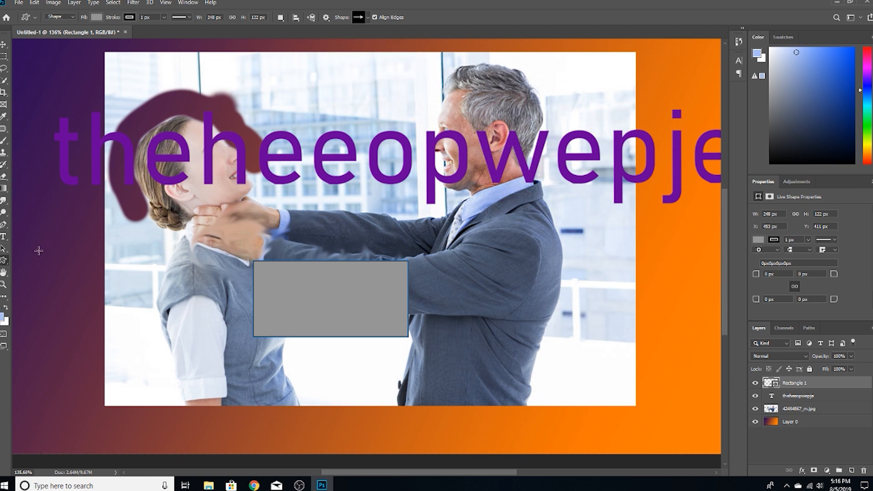
# Pan around the canvas with the Hand tool and reset the zoom to 100%.
pyautogui.click(5, 275)
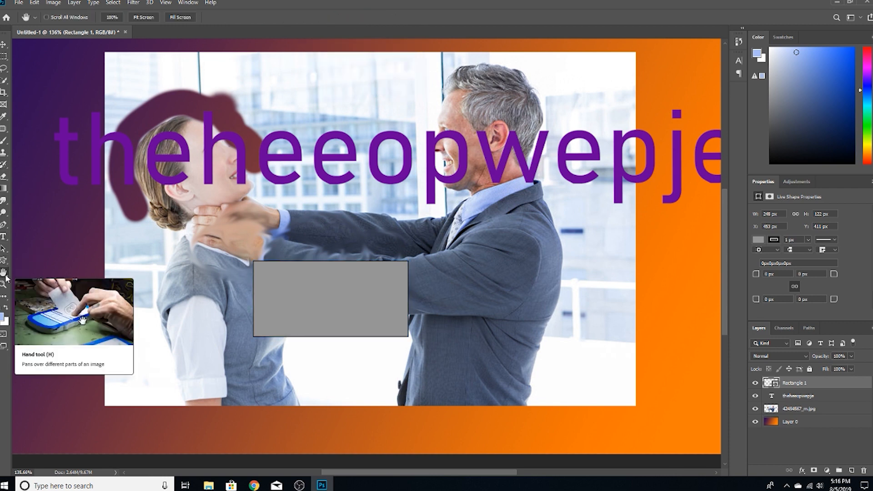
pyautogui.moveTo(280, 275); pyautogui.dragTo(333, 309)
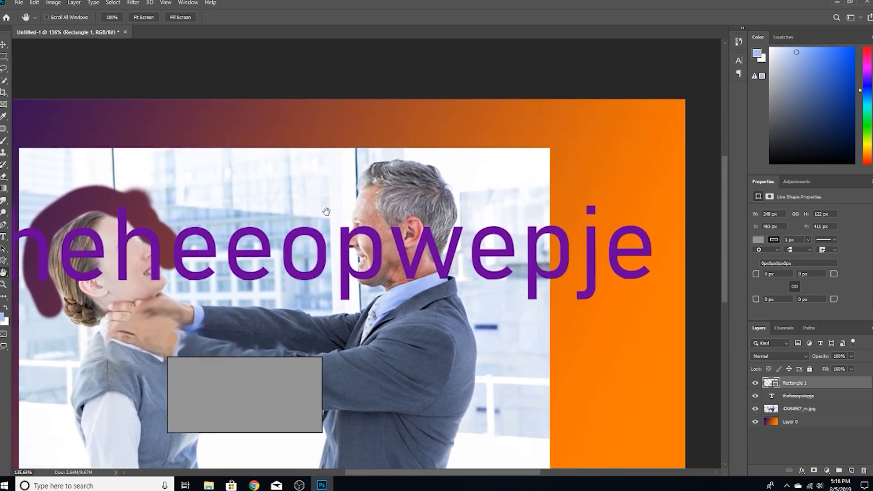
pyautogui.moveTo(327, 211); pyautogui.dragTo(389, 130)
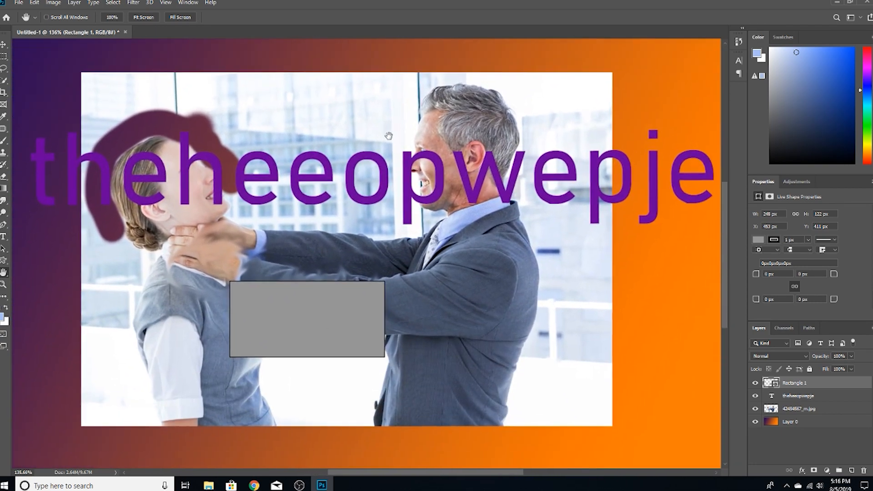
pyautogui.doubleClick(6, 289)
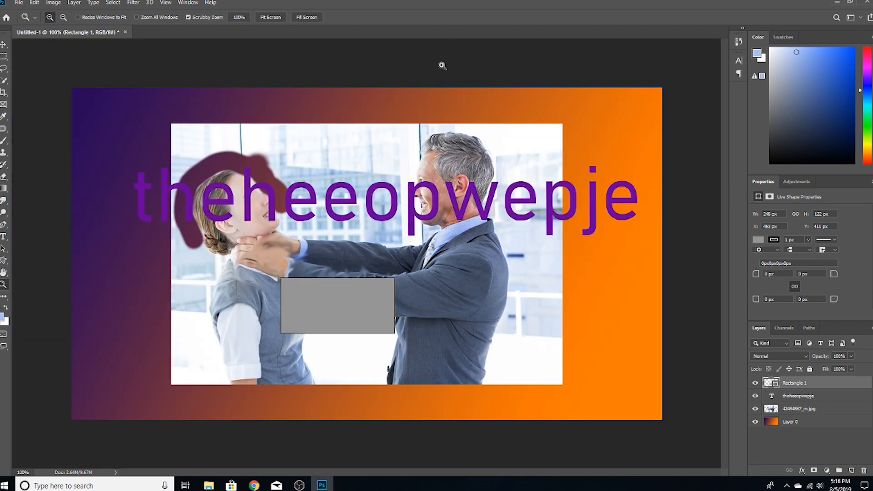
# Switch to Chrome and run a Google image search for "sun png" in a new tab.
pyautogui.moveTo(381, 2); pyautogui.dragTo(396, 110)
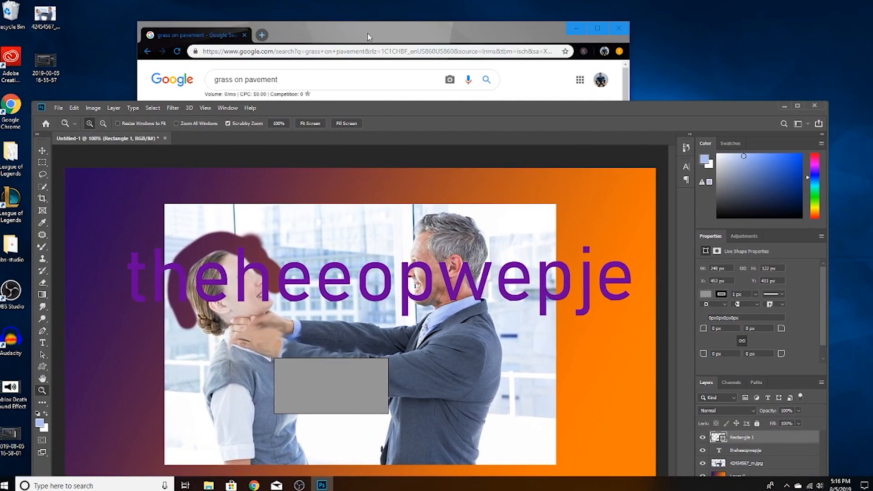
pyautogui.click(354, 42)
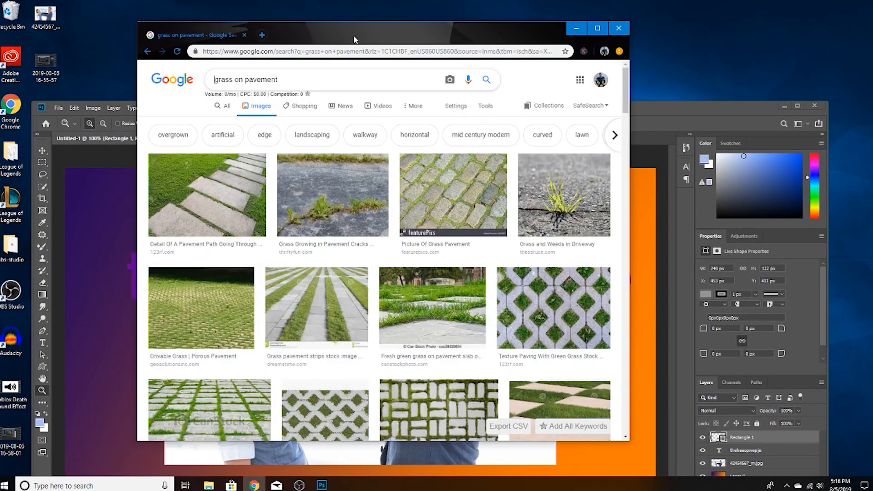
pyautogui.click(262, 34)
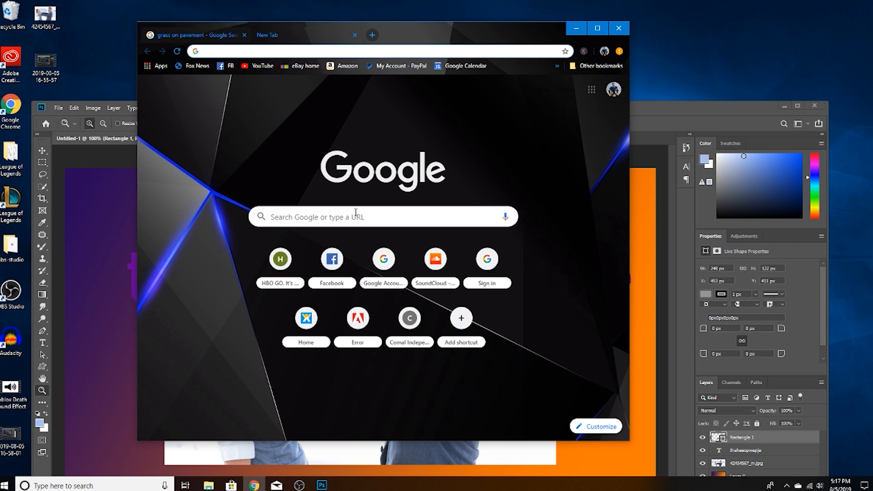
pyautogui.moveTo(427, 34); pyautogui.dragTo(419, 24)
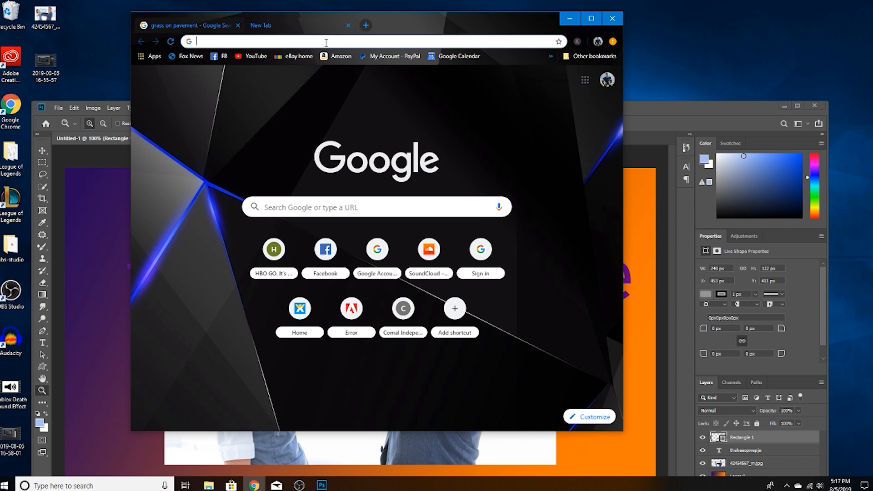
pyautogui.write('su')
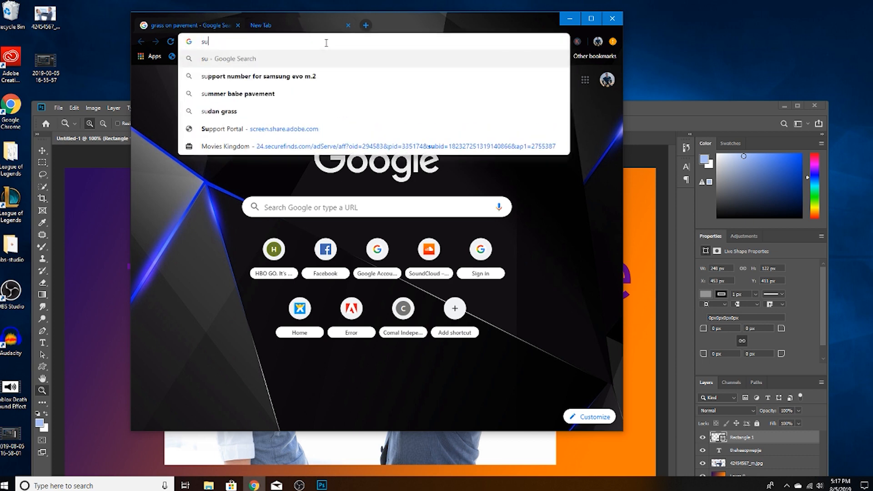
pyautogui.write('n png')
pyautogui.press('Return')
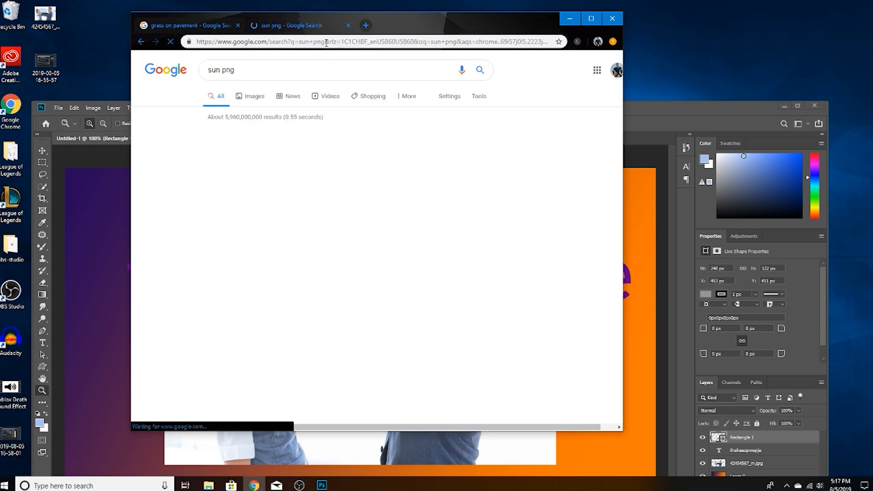
pyautogui.click(251, 96)
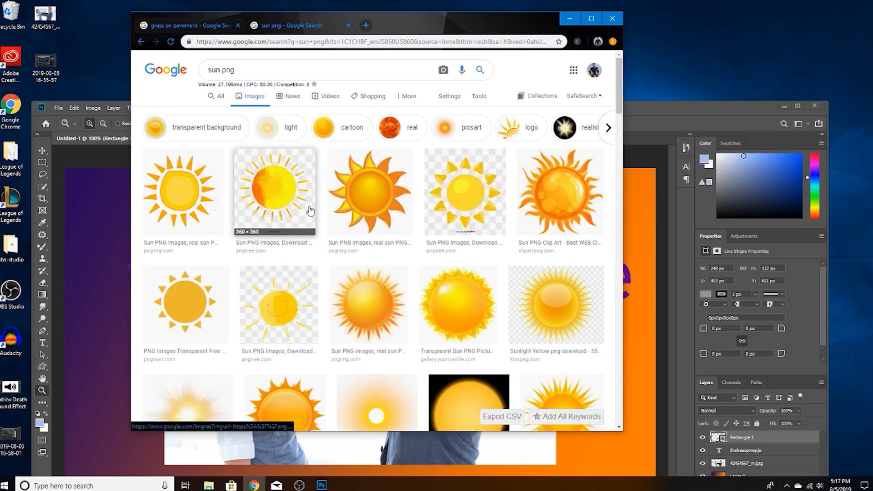
# Try to save two of the pngtree sun images with checkered backgrounds to the desktop.
pyautogui.click(309, 214)
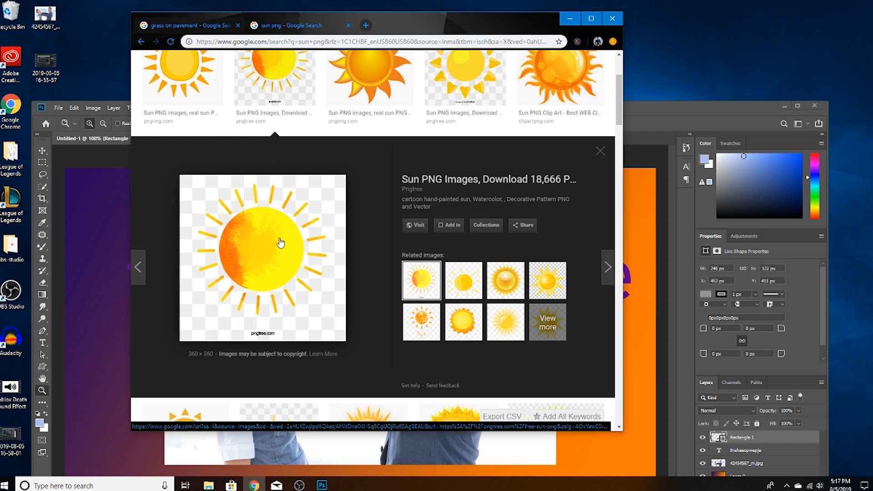
pyautogui.moveTo(278, 246); pyautogui.dragTo(102, 50)
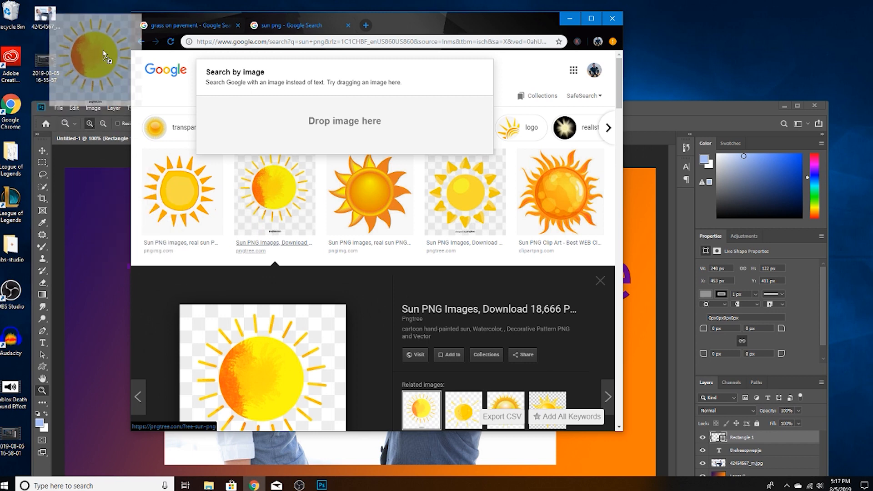
pyautogui.moveTo(103, 50)
pyautogui.mouseDown()
pyautogui.moveTo(104, 68)
pyautogui.moveTo(91, 50)
pyautogui.mouseUp()
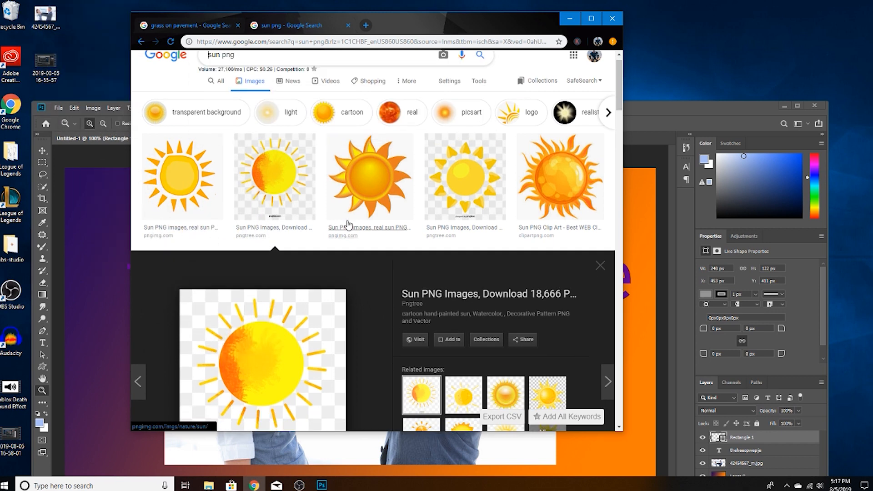
pyautogui.click(449, 132)
pyautogui.moveTo(269, 228); pyautogui.dragTo(137, 93)
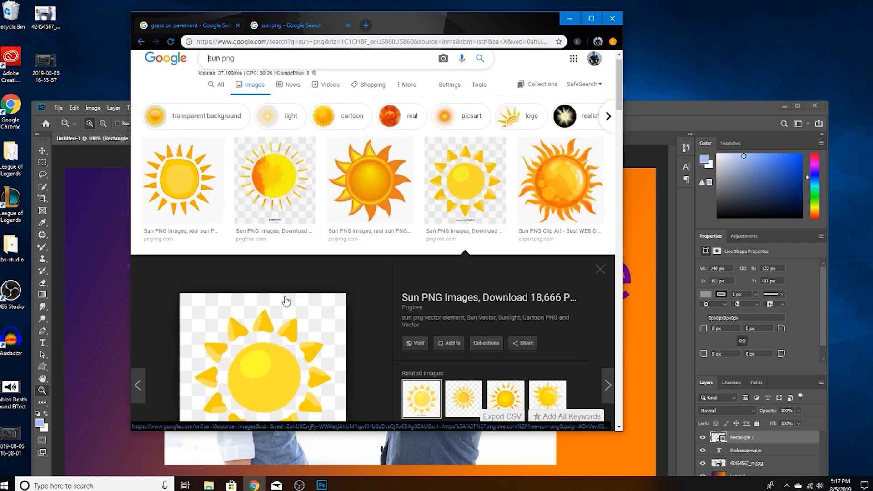
pyautogui.scroll(-5, 287, 300)
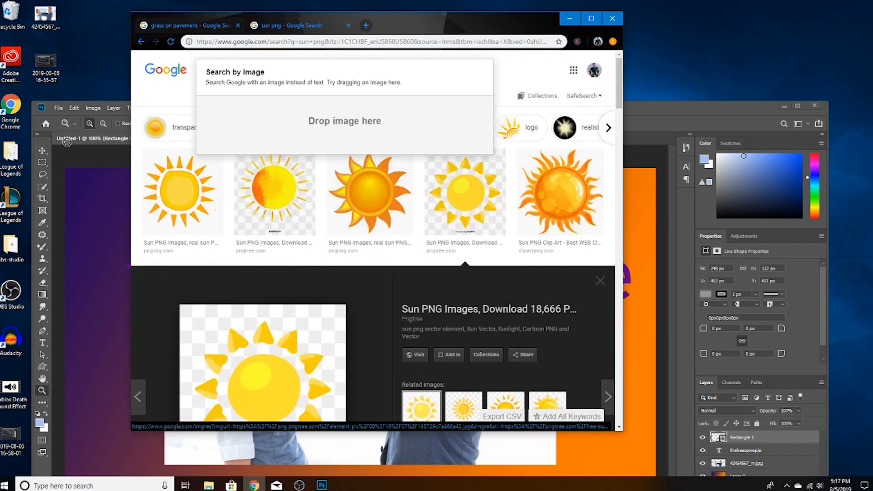
pyautogui.moveTo(66, 142); pyautogui.dragTo(68, 98)
# Open the 900 × 560 "Sunlight Yellow png download" result and save its image to the desktop.
pyautogui.scroll(-10, 341, 257)
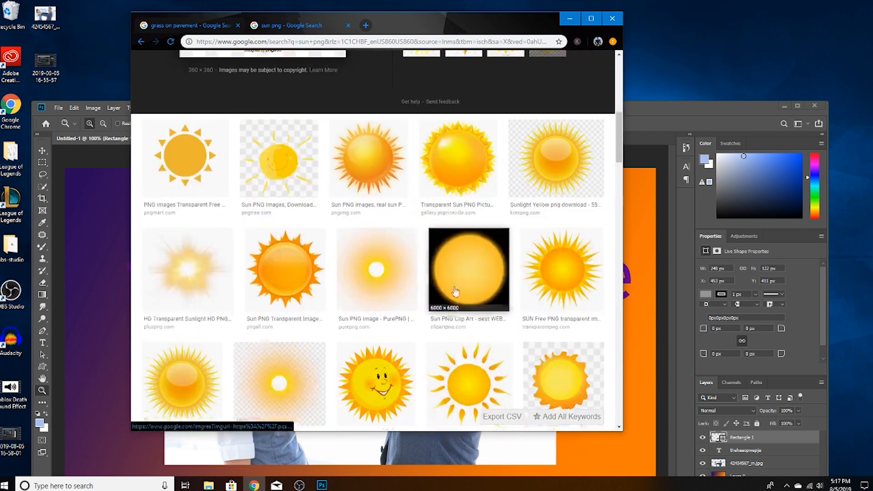
pyautogui.scroll(-1, 455, 291)
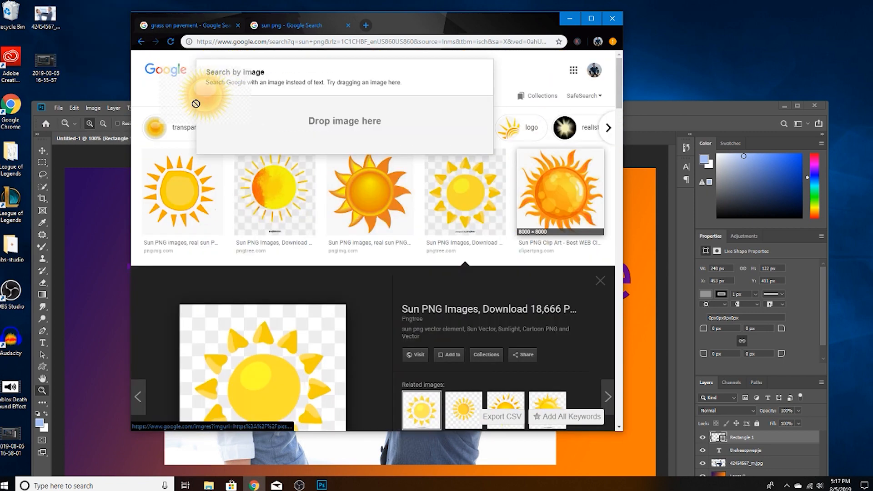
pyautogui.moveTo(196, 103); pyautogui.dragTo(516, 219)
pyautogui.scroll(-9, 523, 219)
pyautogui.click(544, 177)
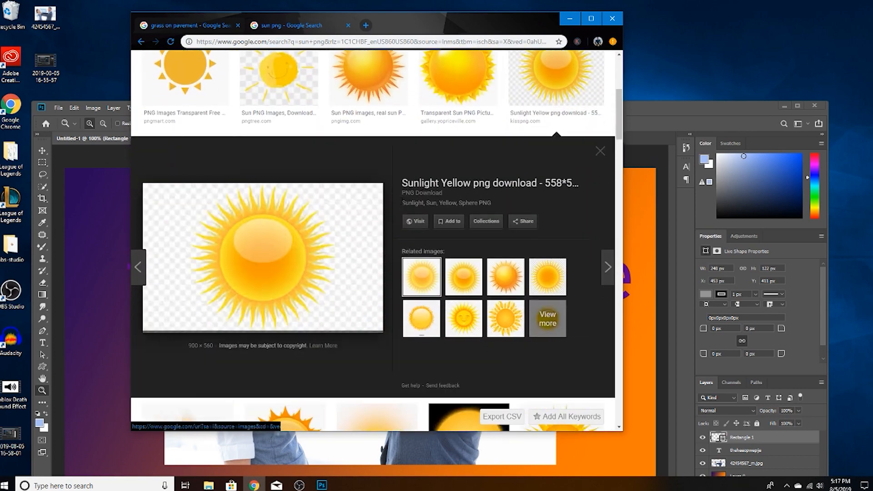
pyautogui.moveTo(284, 273); pyautogui.dragTo(94, 58)
pyautogui.moveTo(477, 30); pyautogui.dragTo(520, 15)
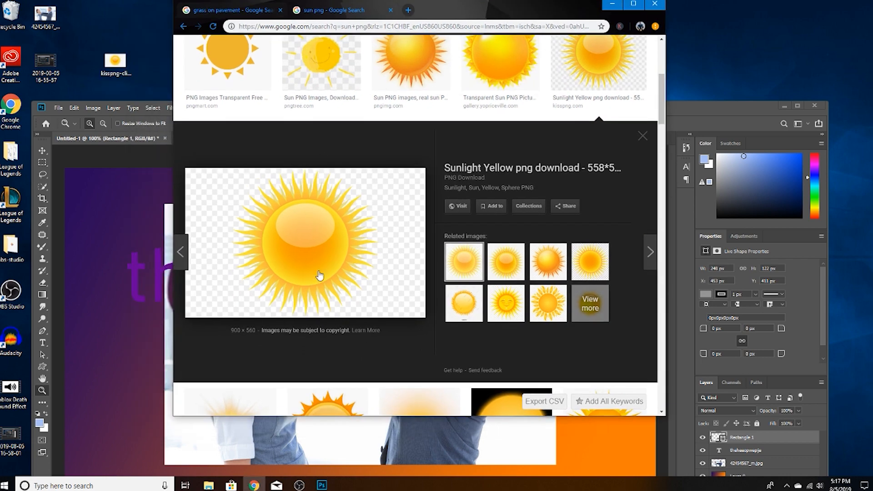
# Switch back to Photoshop and place the saved sun image from the desktop onto the canvas at its original size.
pyautogui.click(145, 173)
pyautogui.moveTo(443, 103); pyautogui.dragTo(446, 80)
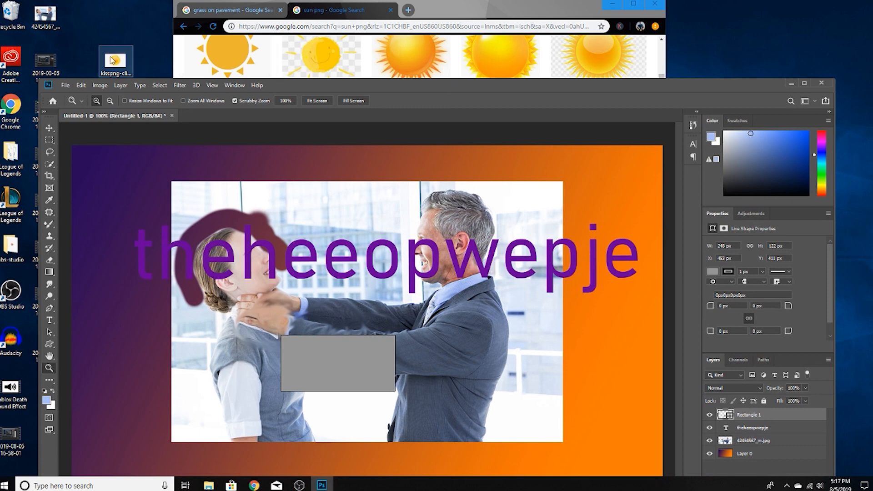
pyautogui.moveTo(114, 61)
pyautogui.mouseDown()
pyautogui.moveTo(117, 52)
pyautogui.moveTo(128, 60)
pyautogui.mouseUp()
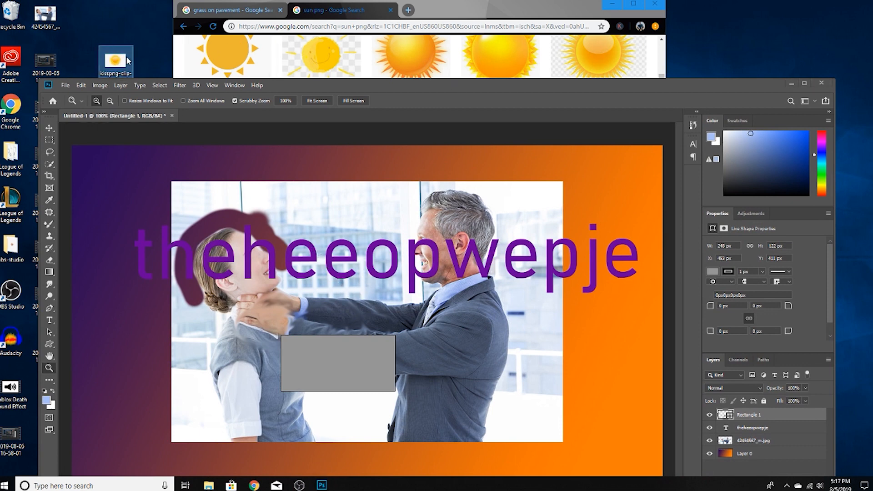
pyautogui.click(440, 17)
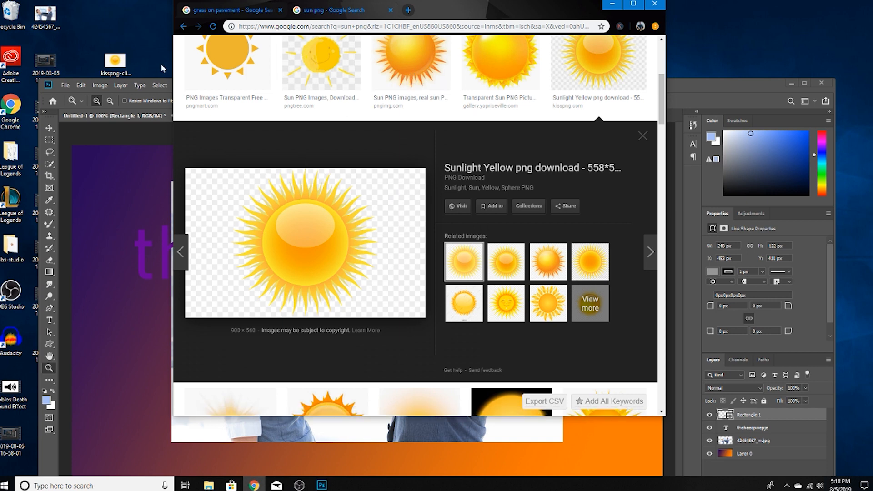
pyautogui.click(109, 237)
pyautogui.click(121, 66)
pyautogui.moveTo(120, 66); pyautogui.dragTo(398, 276)
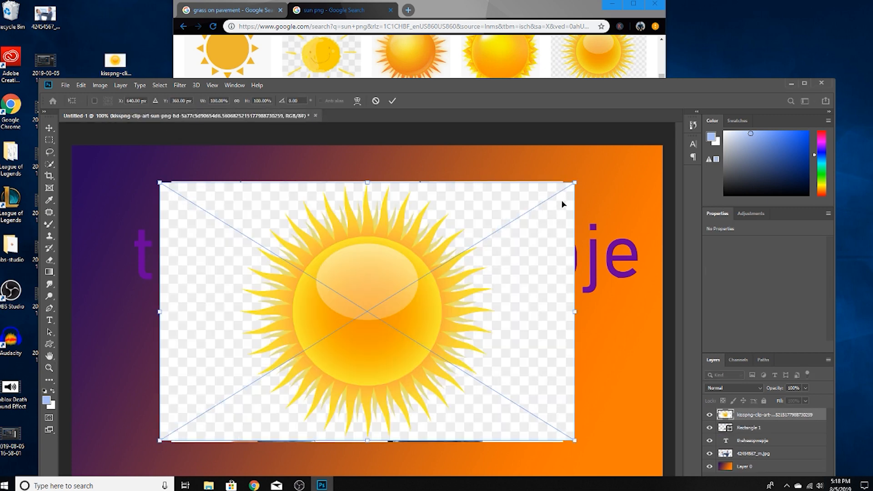
pyautogui.press('Return')
# Rasterize the placed sun layer and erase its checkered background with the Magic Eraser tool.
pyautogui.press('z')
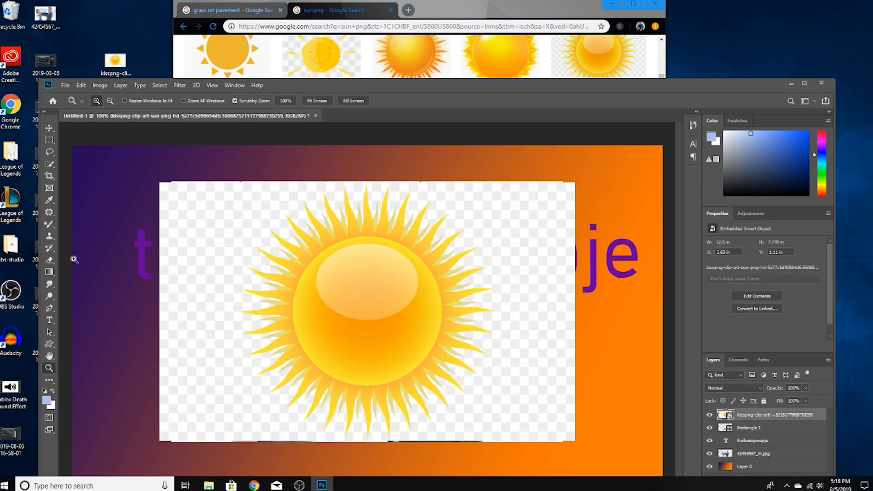
pyautogui.click(49, 259)
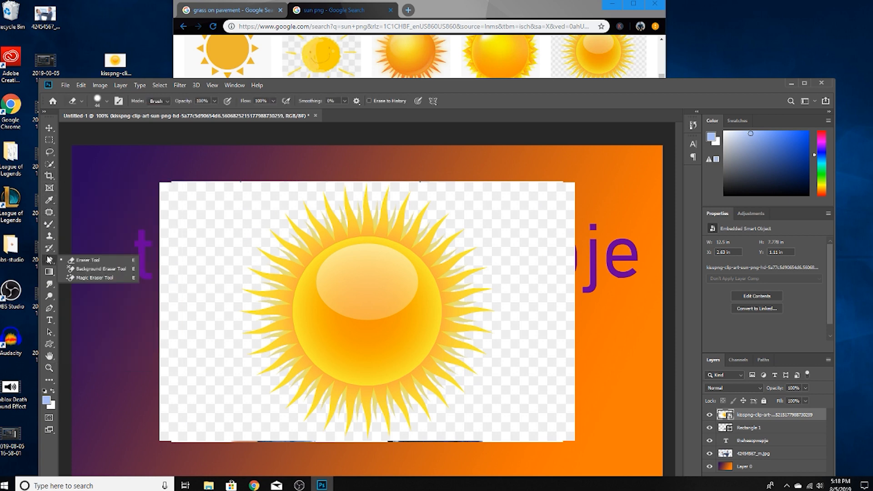
pyautogui.click(93, 278)
pyautogui.click(285, 214)
pyautogui.click(477, 172)
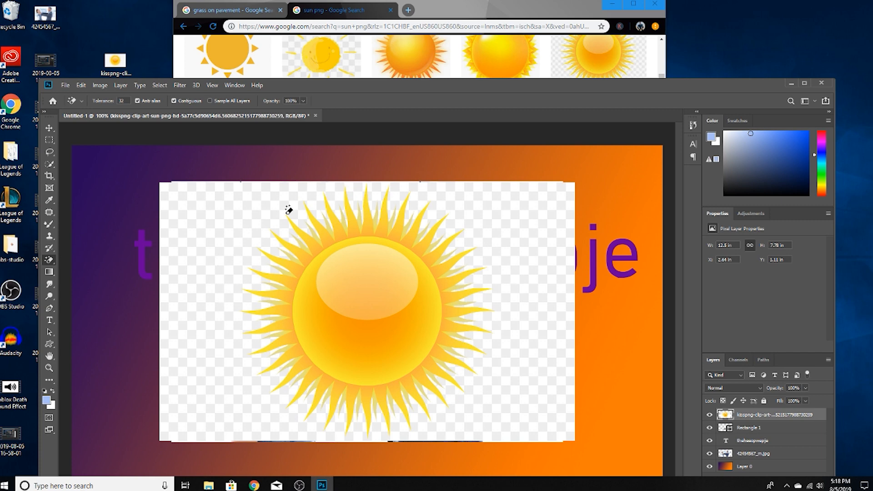
pyautogui.click(224, 217)
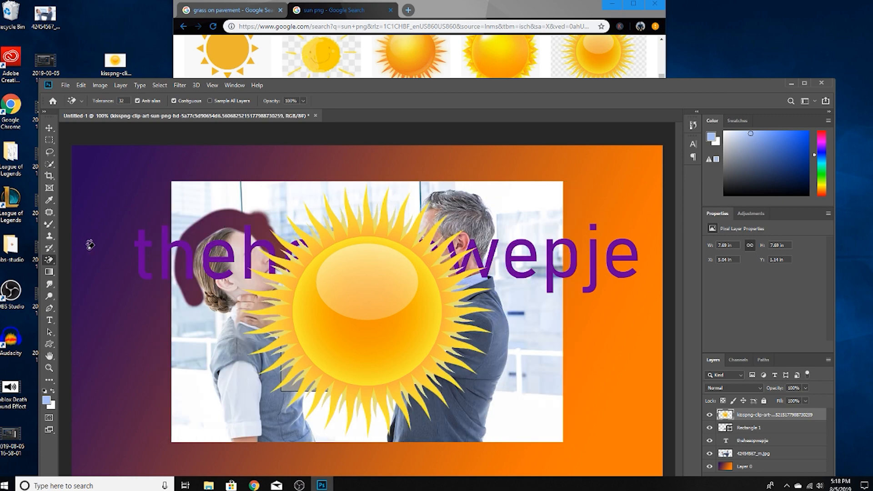
# Move the sun up and to the left over the woman in the photo.
pyautogui.click(49, 128)
pyautogui.moveTo(308, 290); pyautogui.dragTo(261, 269)
pyautogui.moveTo(475, 82); pyautogui.dragTo(477, 31)
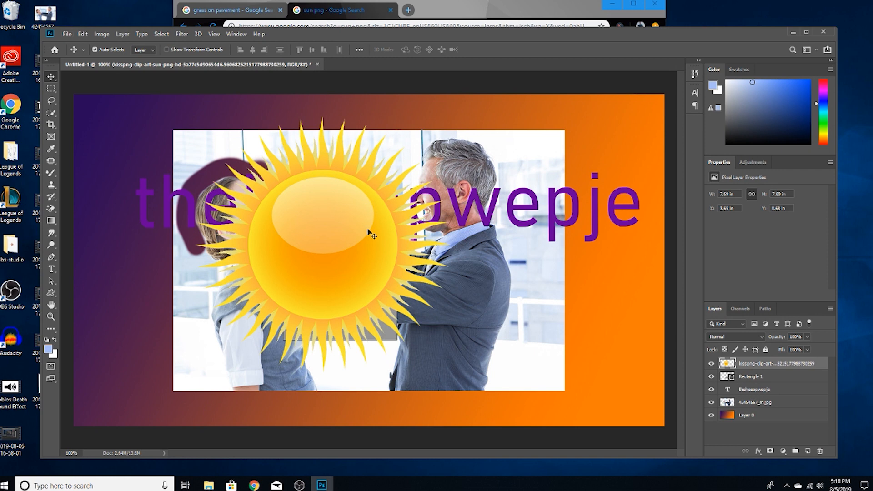
# Open the Export As settings for the finished composition.
pyautogui.click(66, 35)
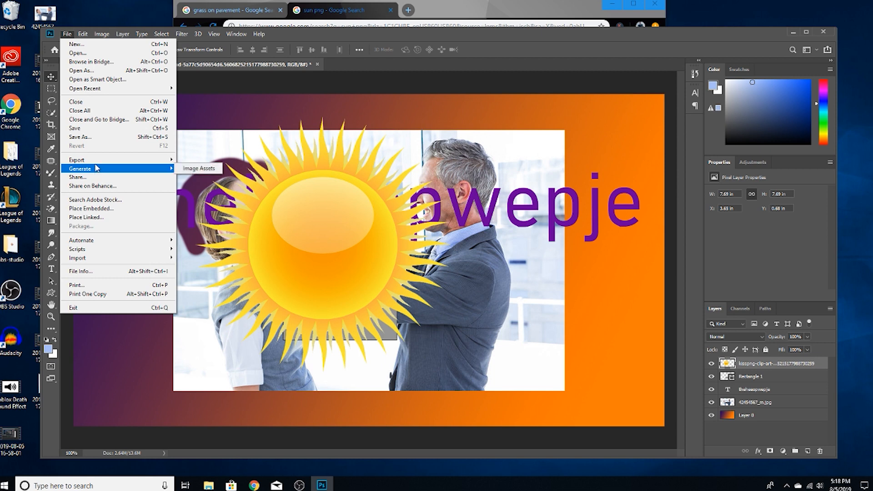
pyautogui.moveTo(96, 162)
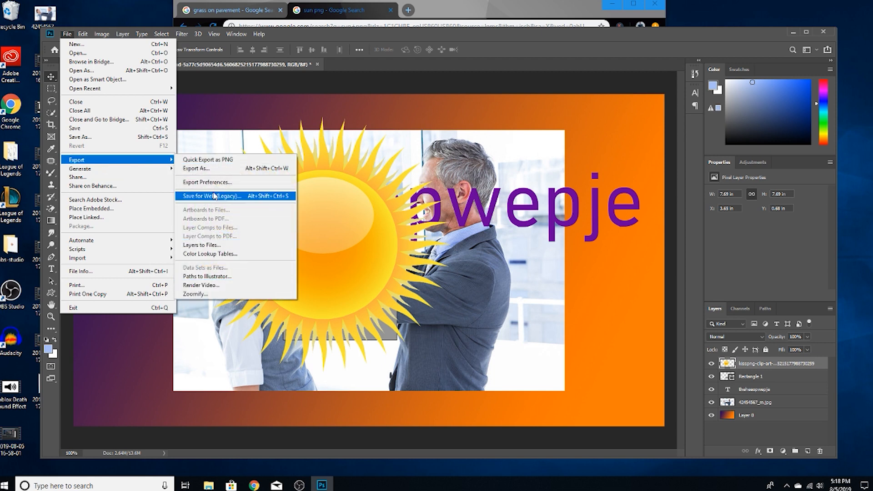
pyautogui.click(212, 168)
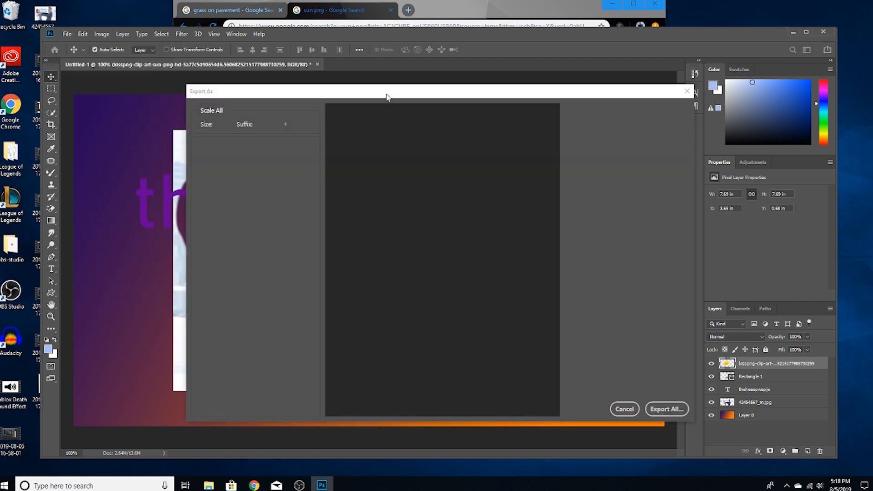
pyautogui.moveTo(439, 98); pyautogui.dragTo(346, 82)
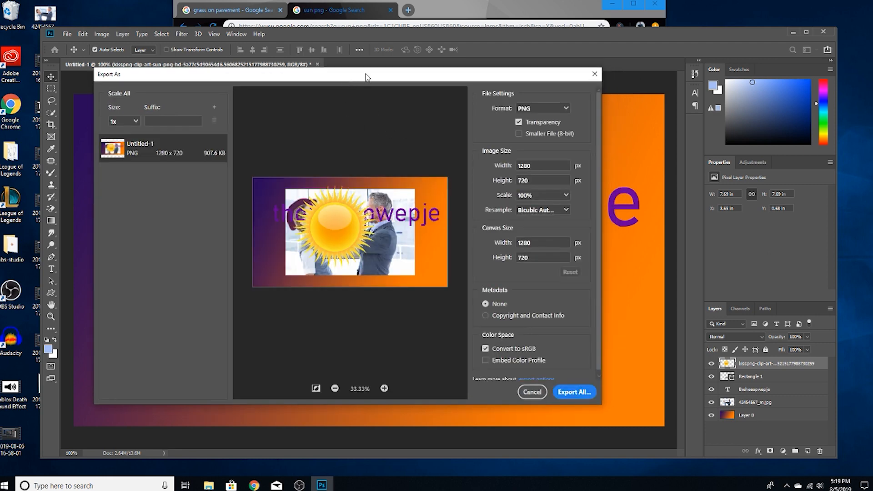
pyautogui.moveTo(366, 77); pyautogui.dragTo(355, 60)
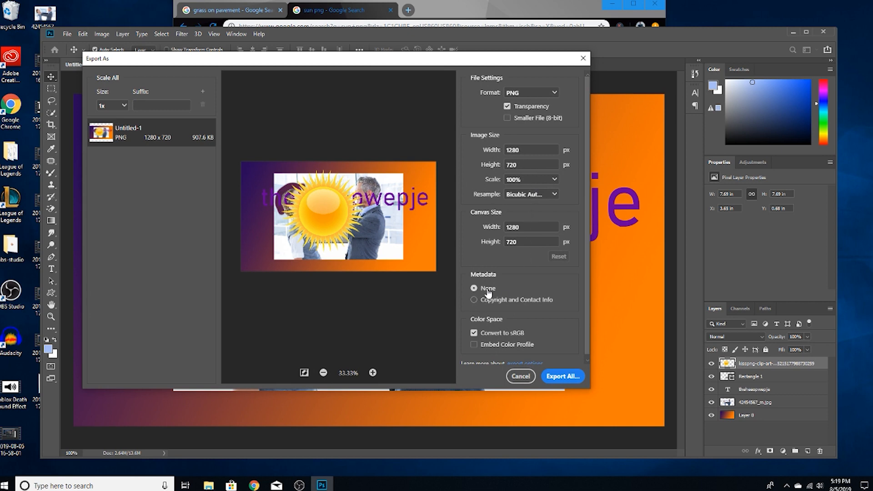
# Review the export settings, including the format and scale choices, keeping PNG and 1x.
pyautogui.scroll(-1, 487, 295)
pyautogui.scroll(1, 520, 112)
pyautogui.click(536, 92)
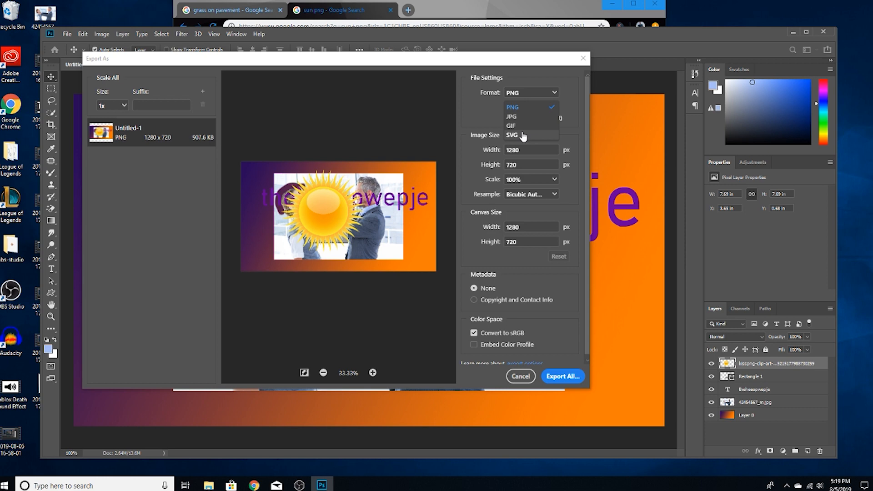
pyautogui.click(526, 98)
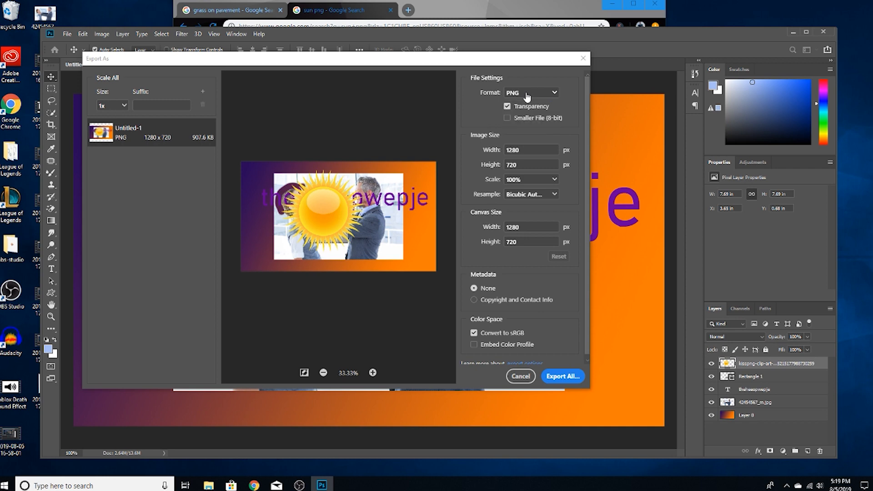
pyautogui.click(123, 105)
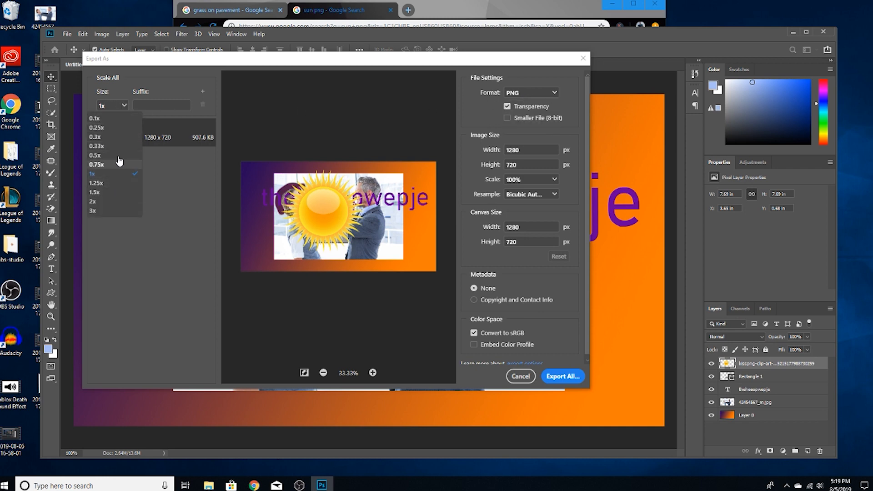
pyautogui.click(124, 107)
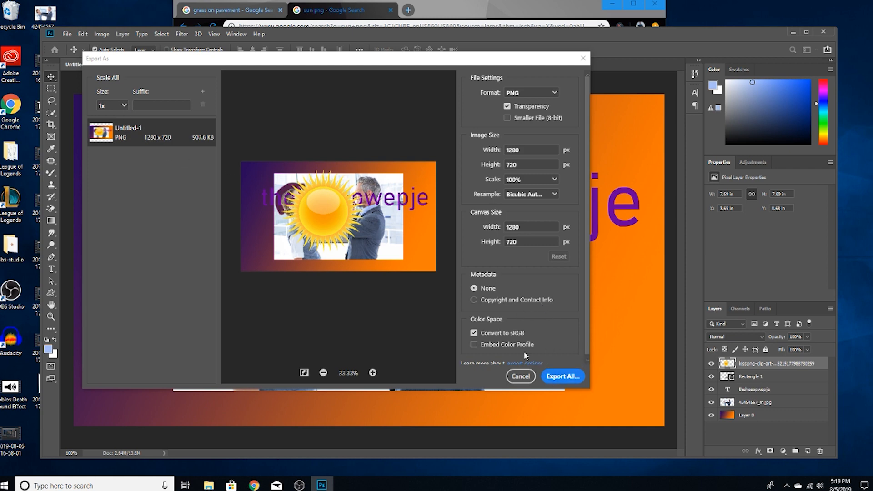
pyautogui.scroll(-1, 514, 328)
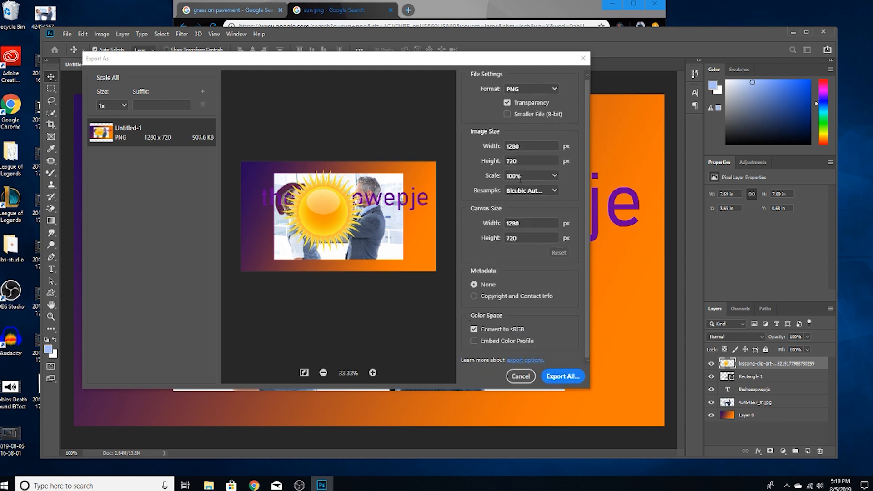
# Start exporting the image as Untitled-1 and choose the Desktop as its save location.
pyautogui.click(564, 376)
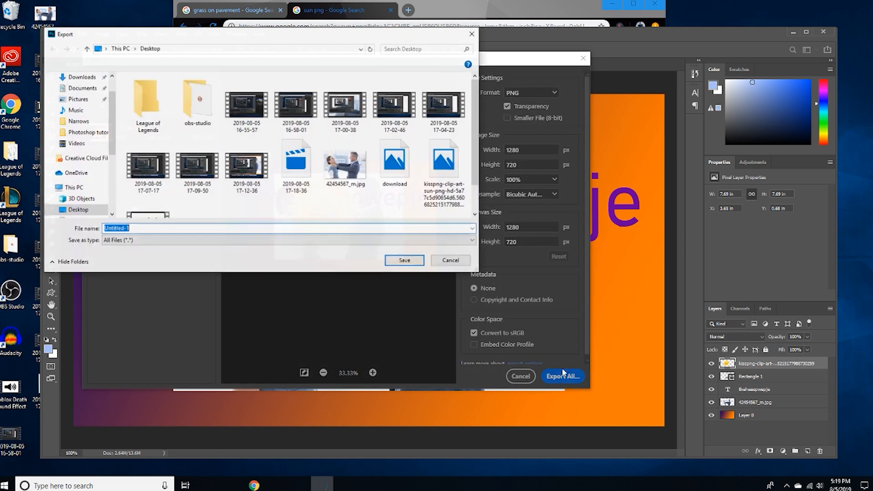
pyautogui.scroll(-1, 226, 156)
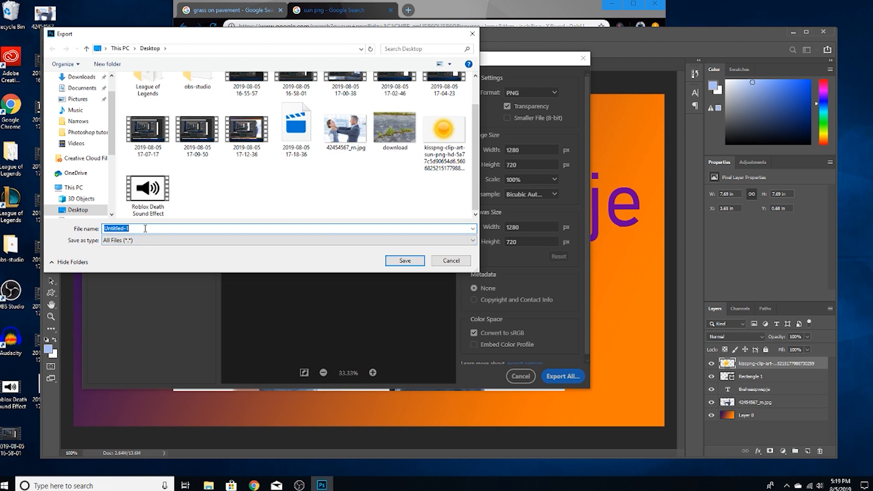
pyautogui.scroll(-1, 97, 180)
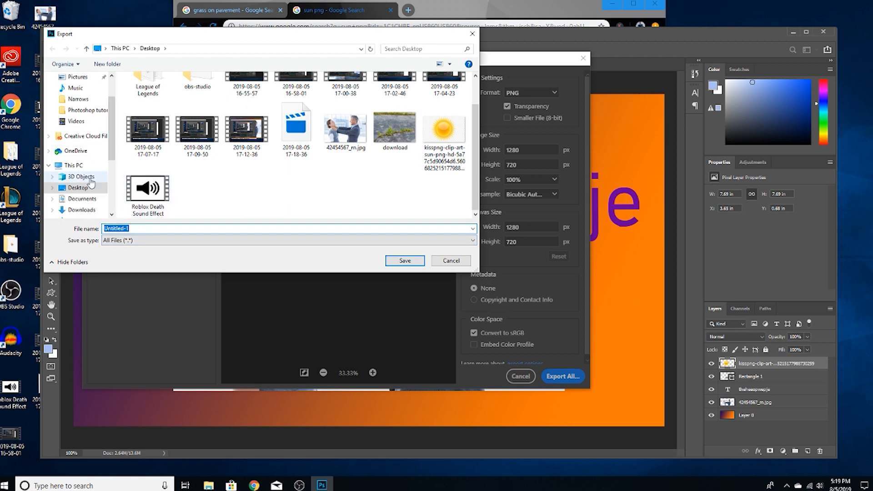
pyautogui.click(81, 177)
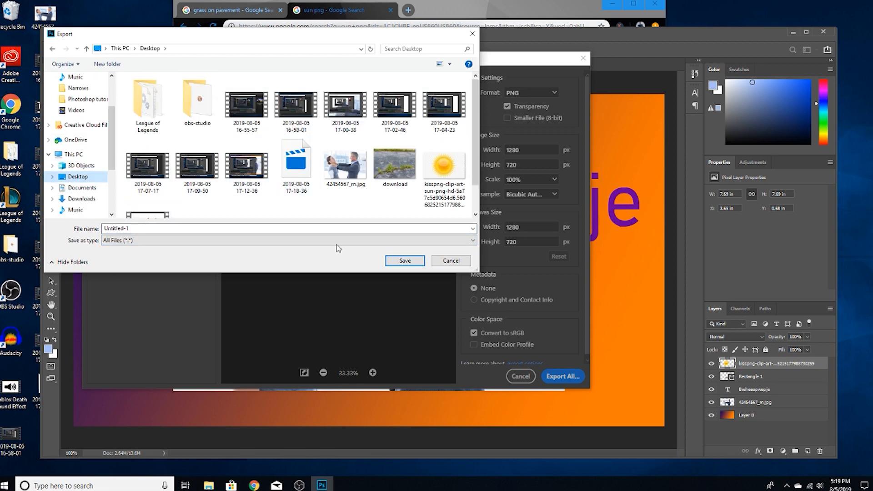